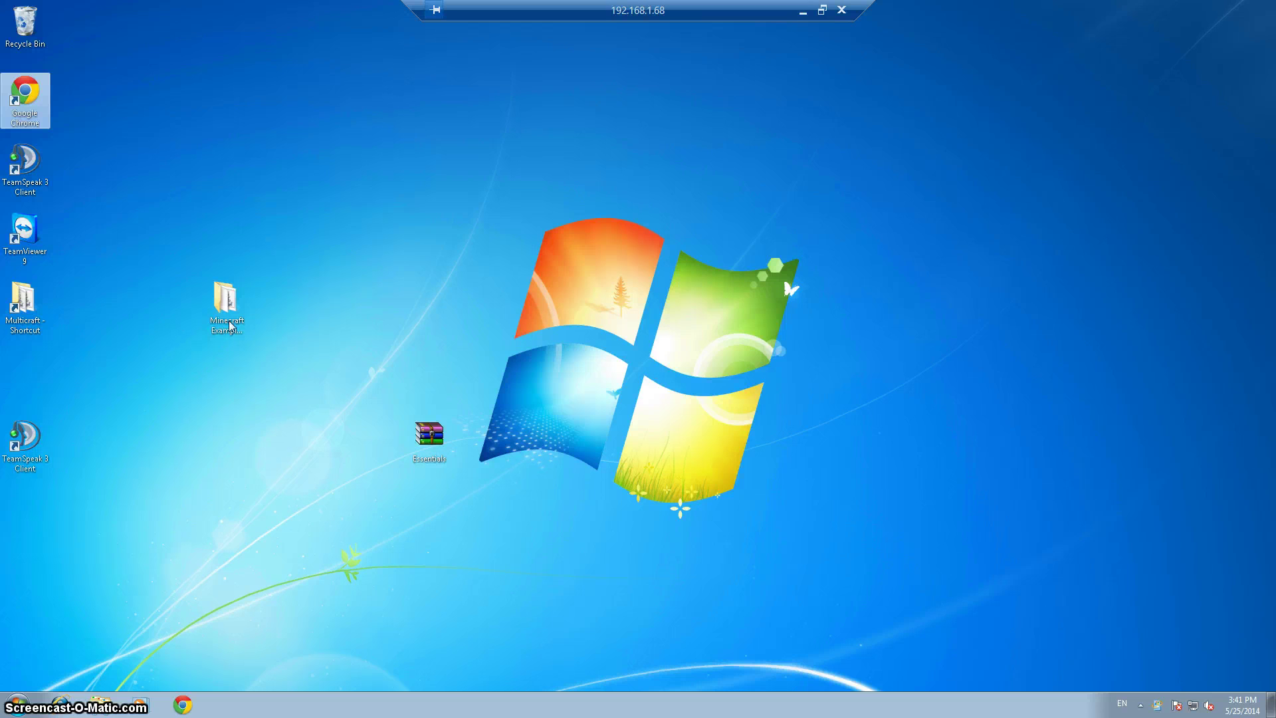
Run start.bat in the Multicraft folder to launch the daemon, then close Explorer and open Chrome
double_click(44, 324)
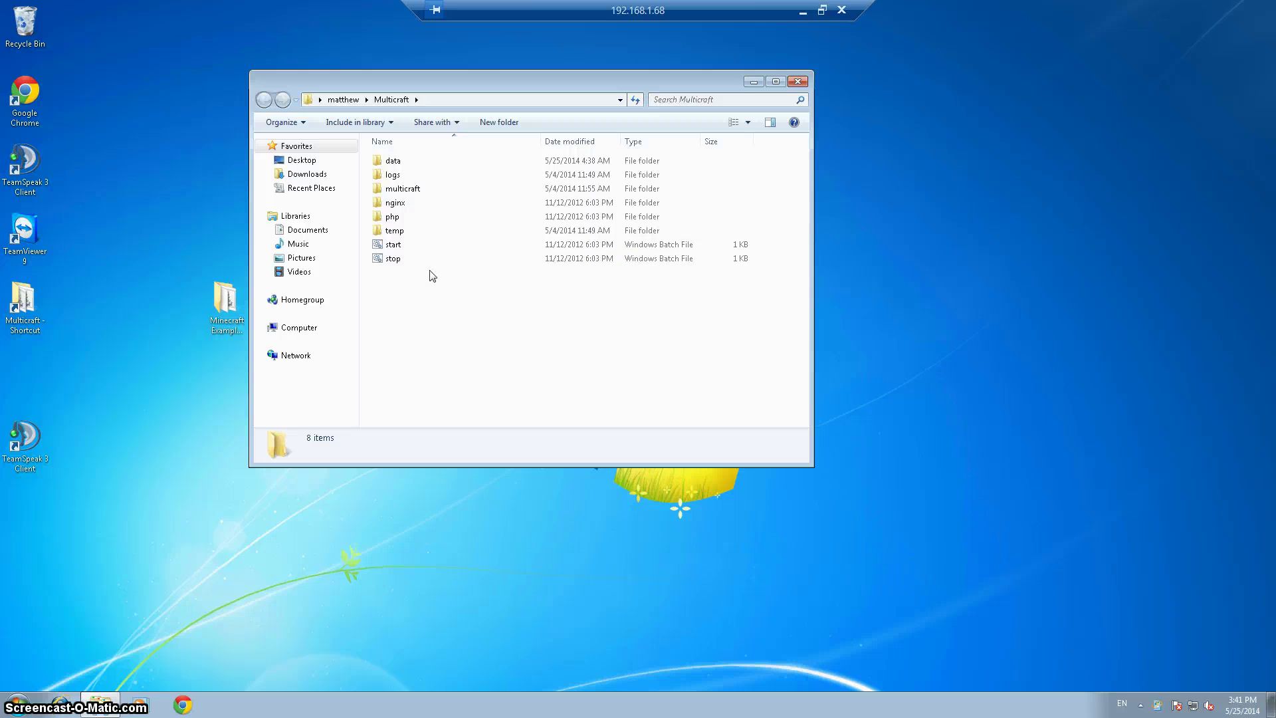
left_click(393, 246)
double_click(391, 248)
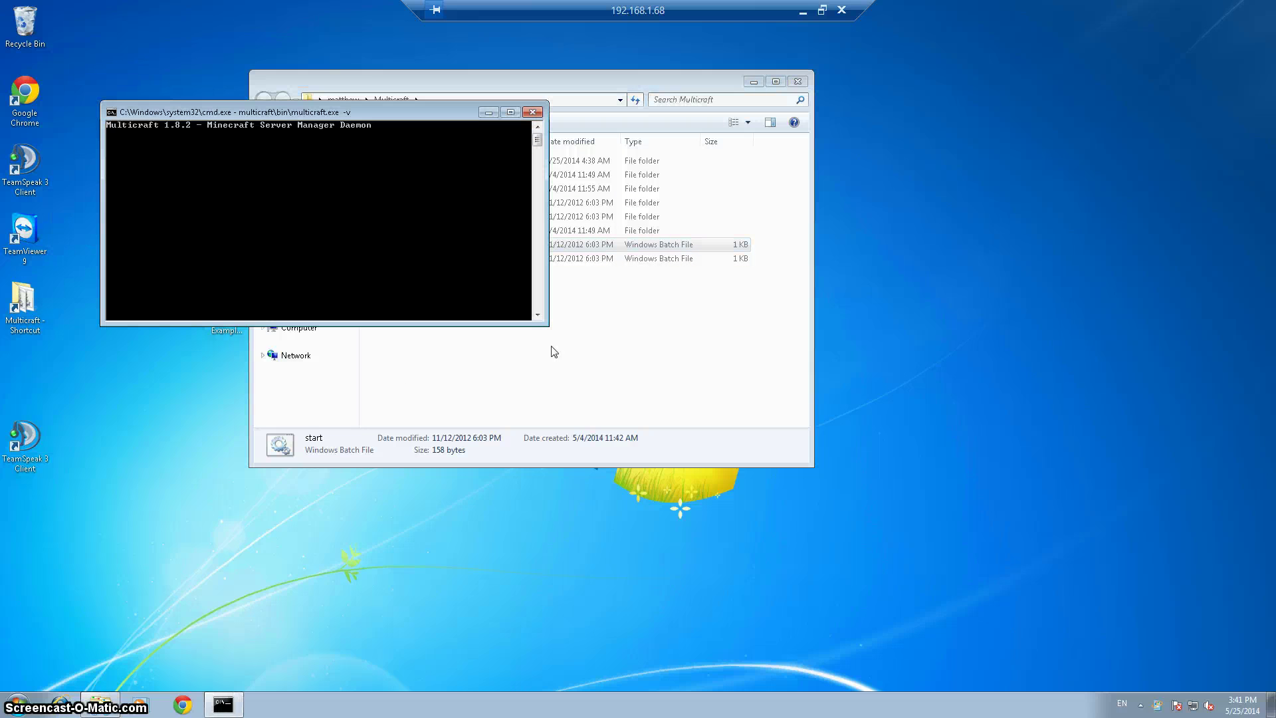
left_click(798, 82)
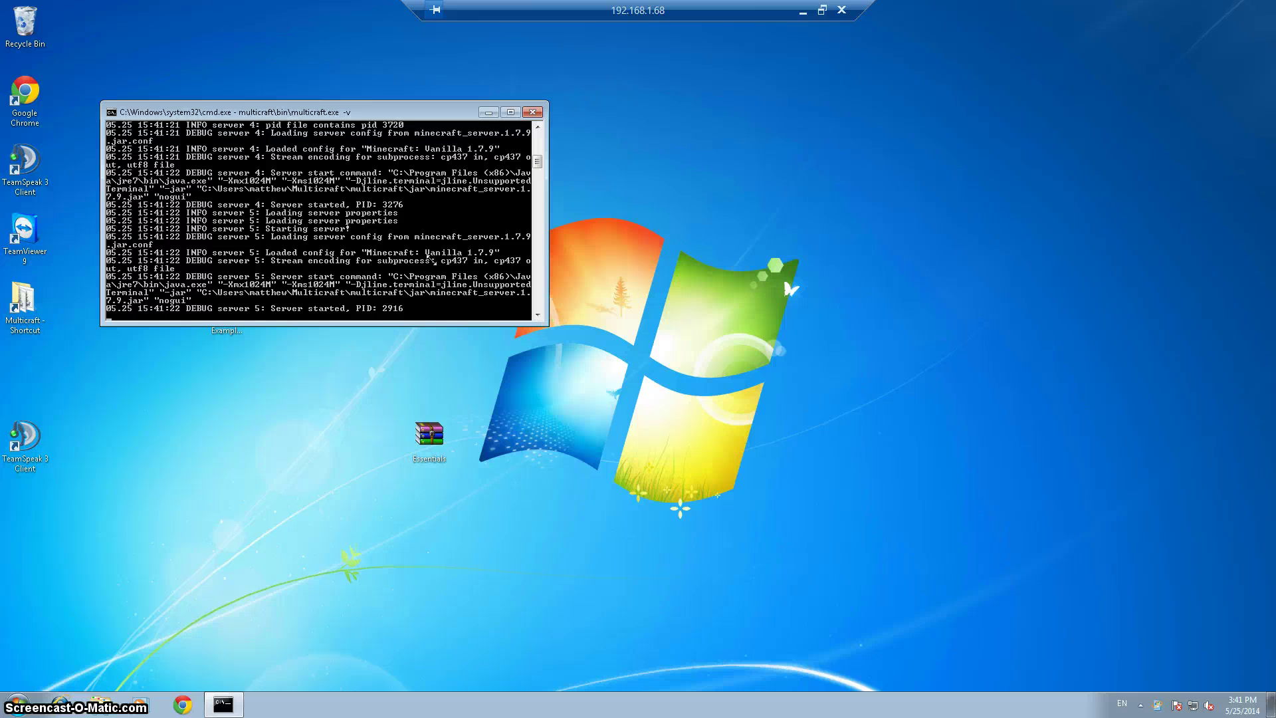
left_click(193, 708)
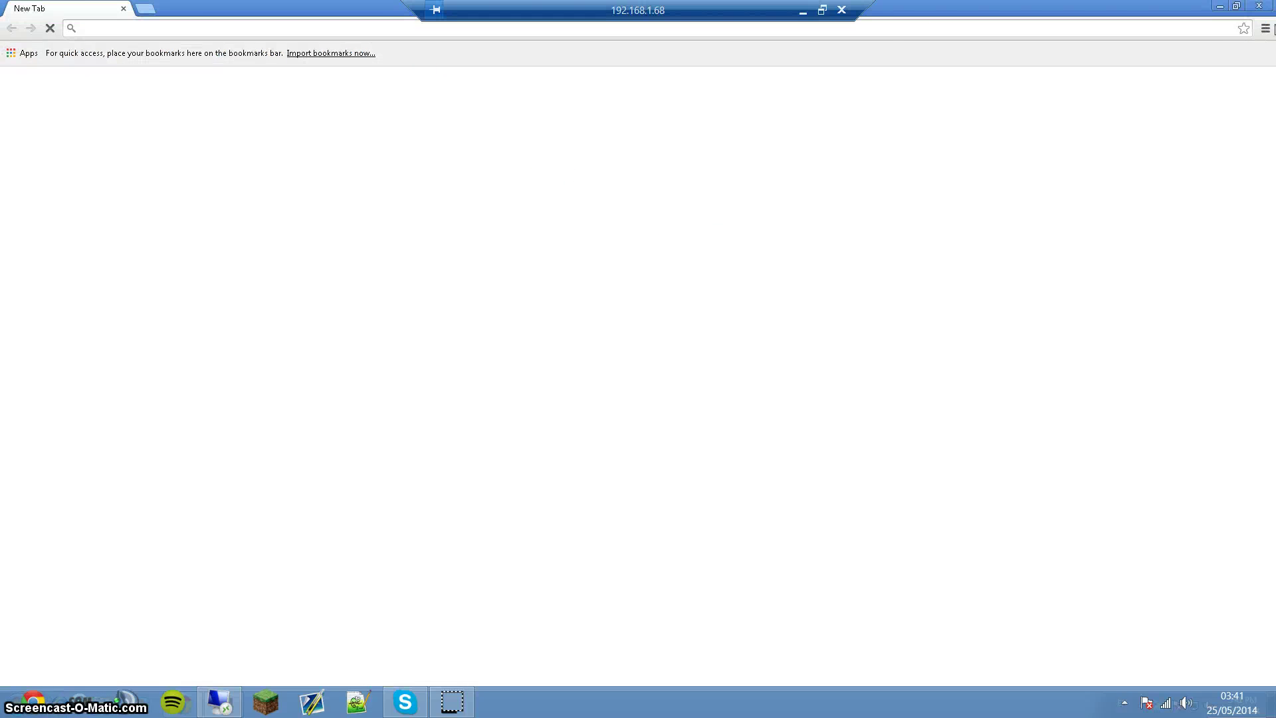
Close the empty new-tab window and load dl.bukkit.org in Chrome
left_click(1268, 12)
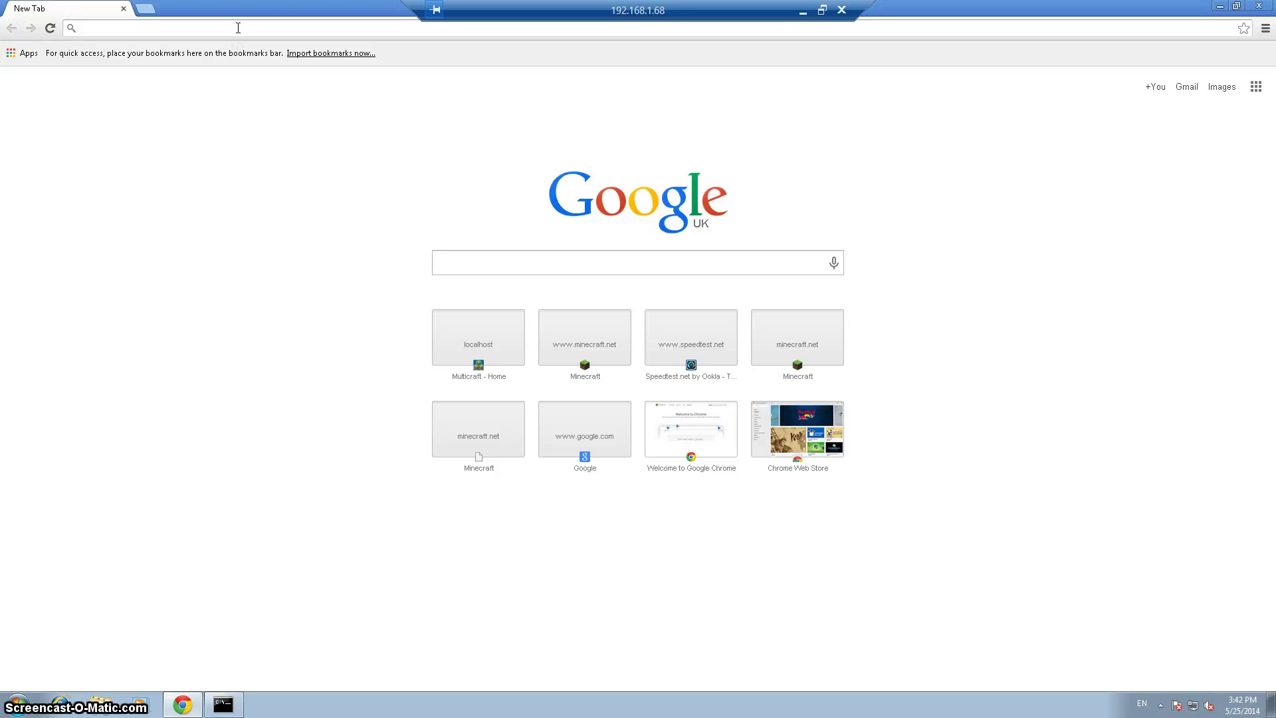
type("dl.")
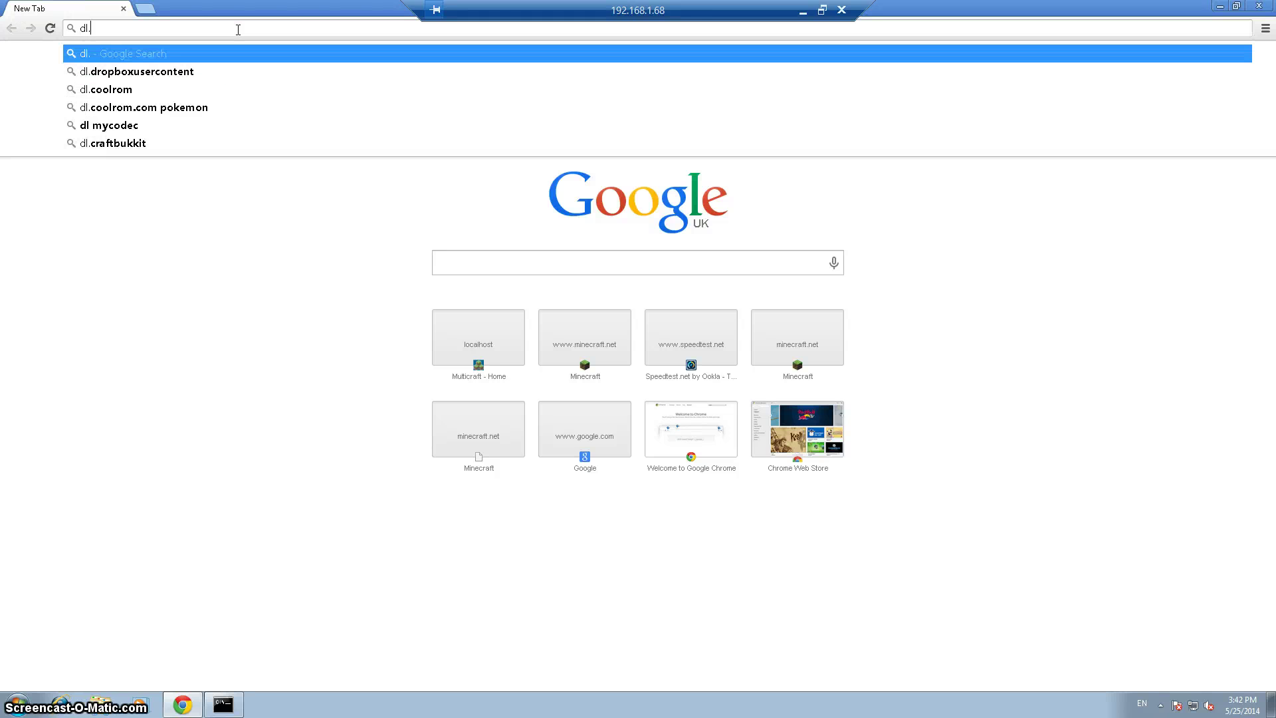
type("bukkit.org")
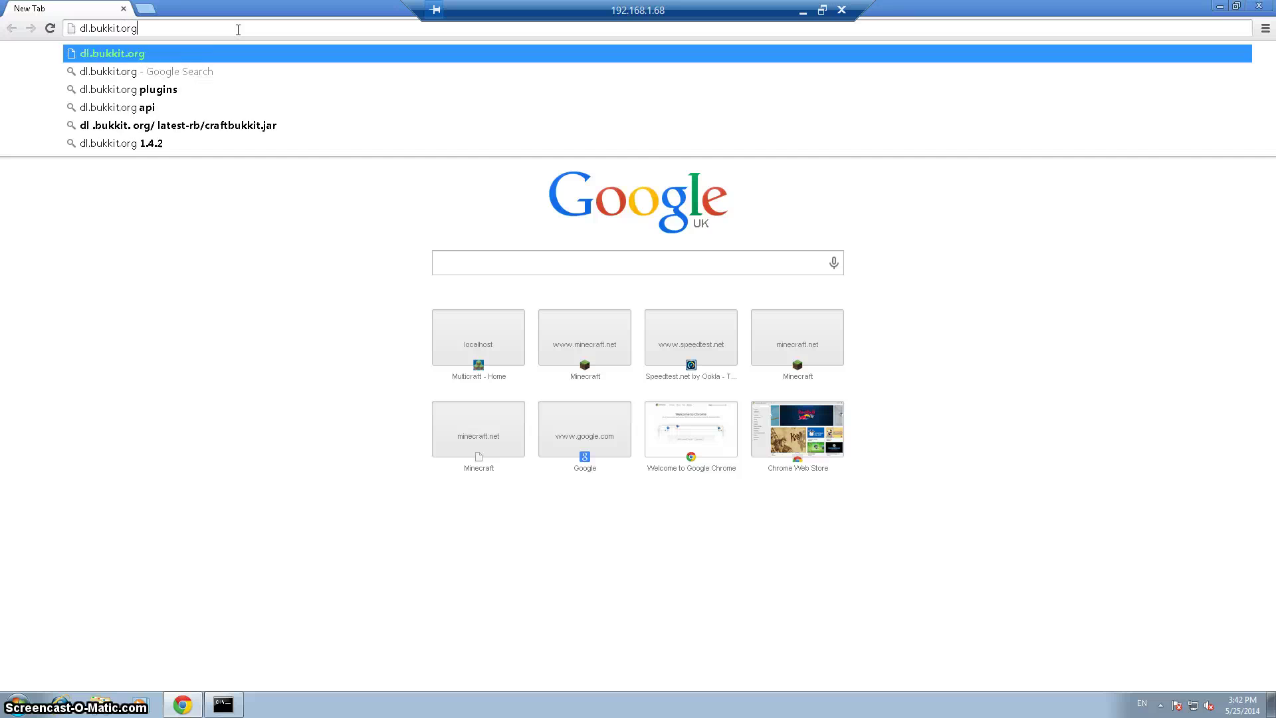
key("Return")
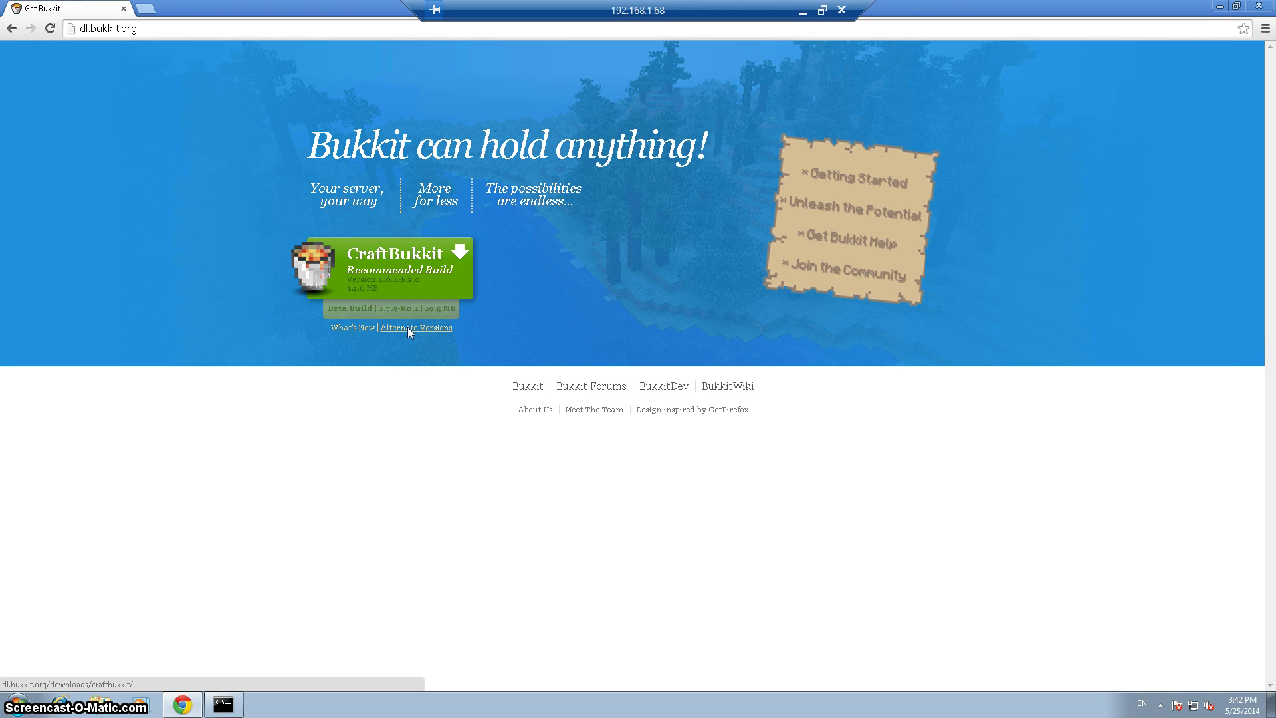
Download and keep the CraftBukkit 1.7.9-R0.1 beta build jar from Alternate Versions, then minimize Chrome
left_click(409, 327)
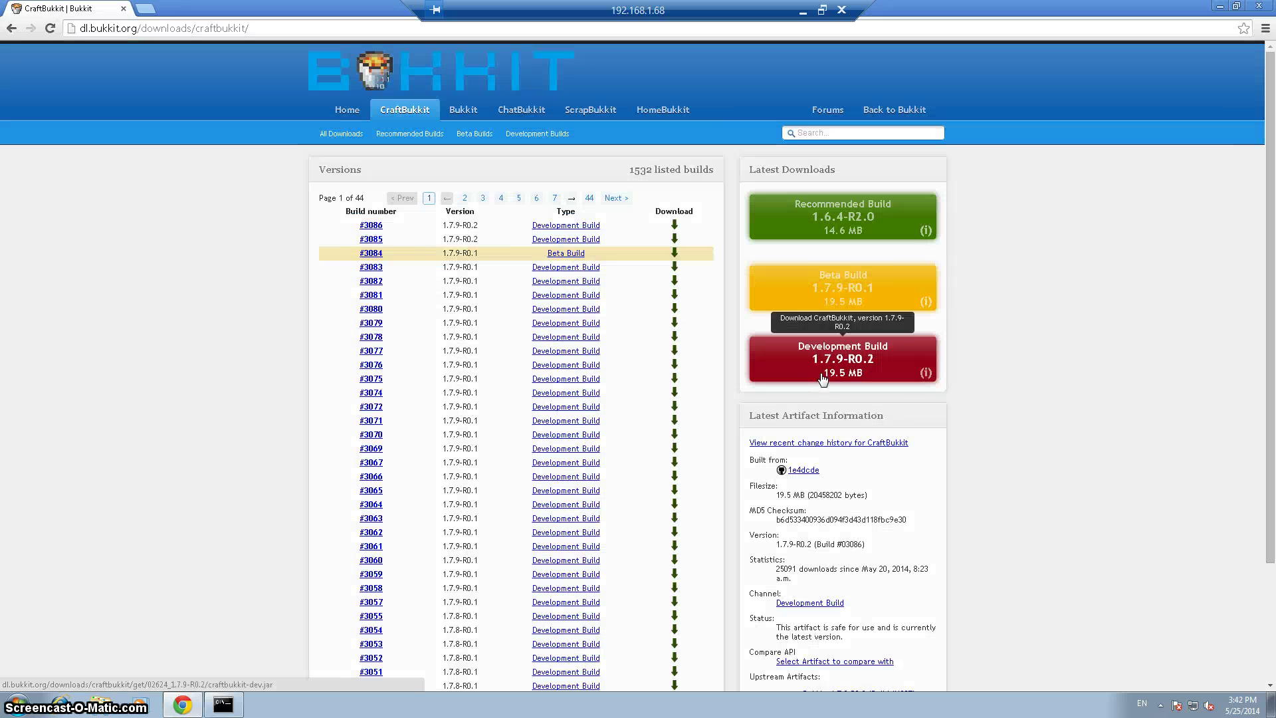
left_click(854, 301)
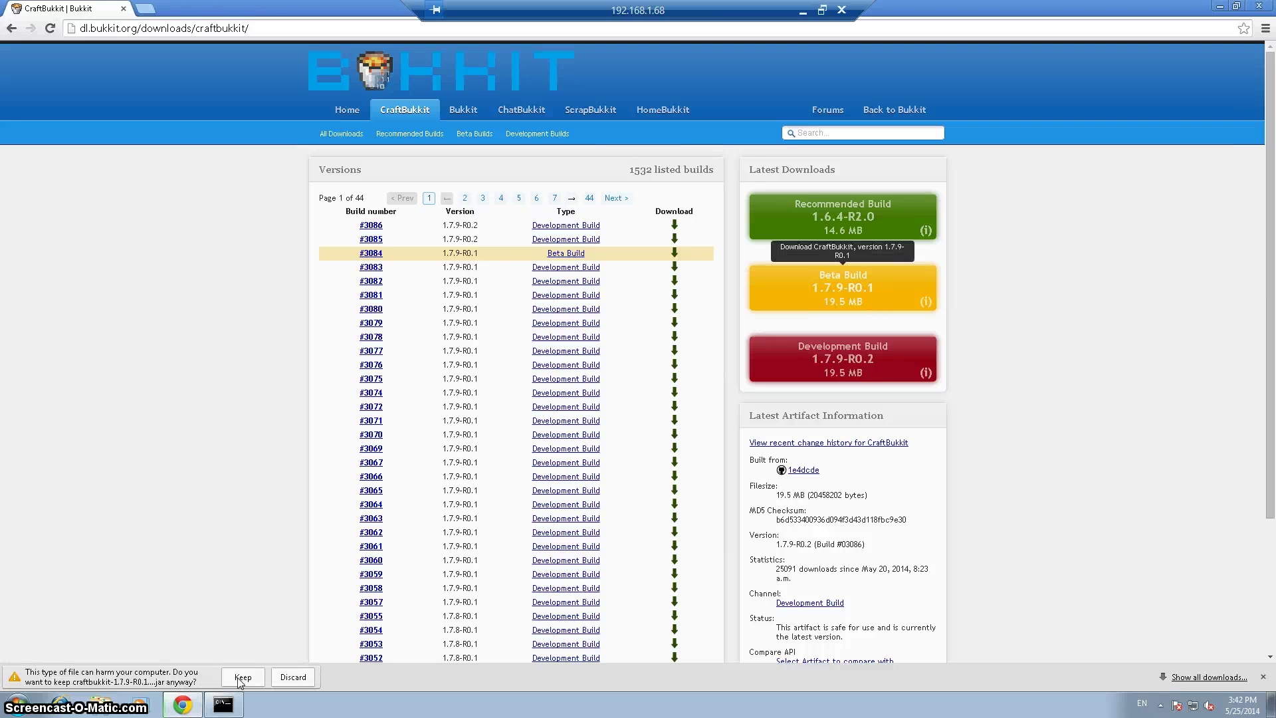
left_click(241, 678)
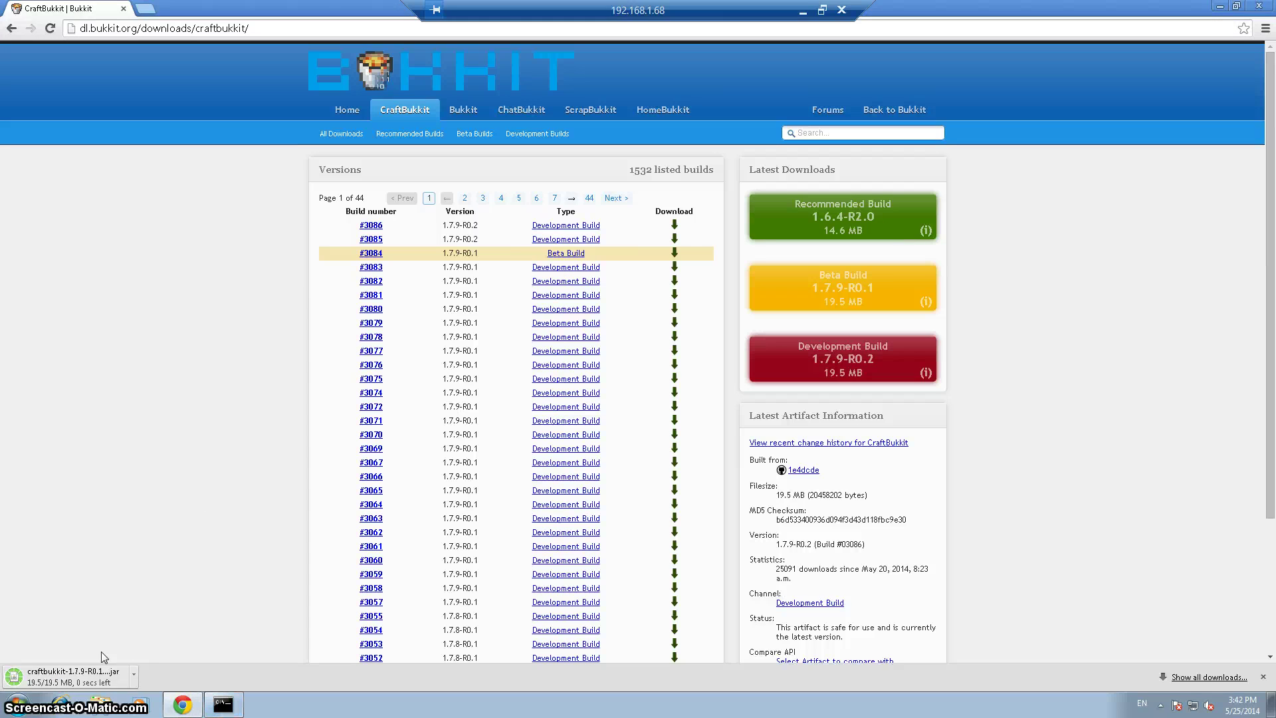
left_click(1220, 10)
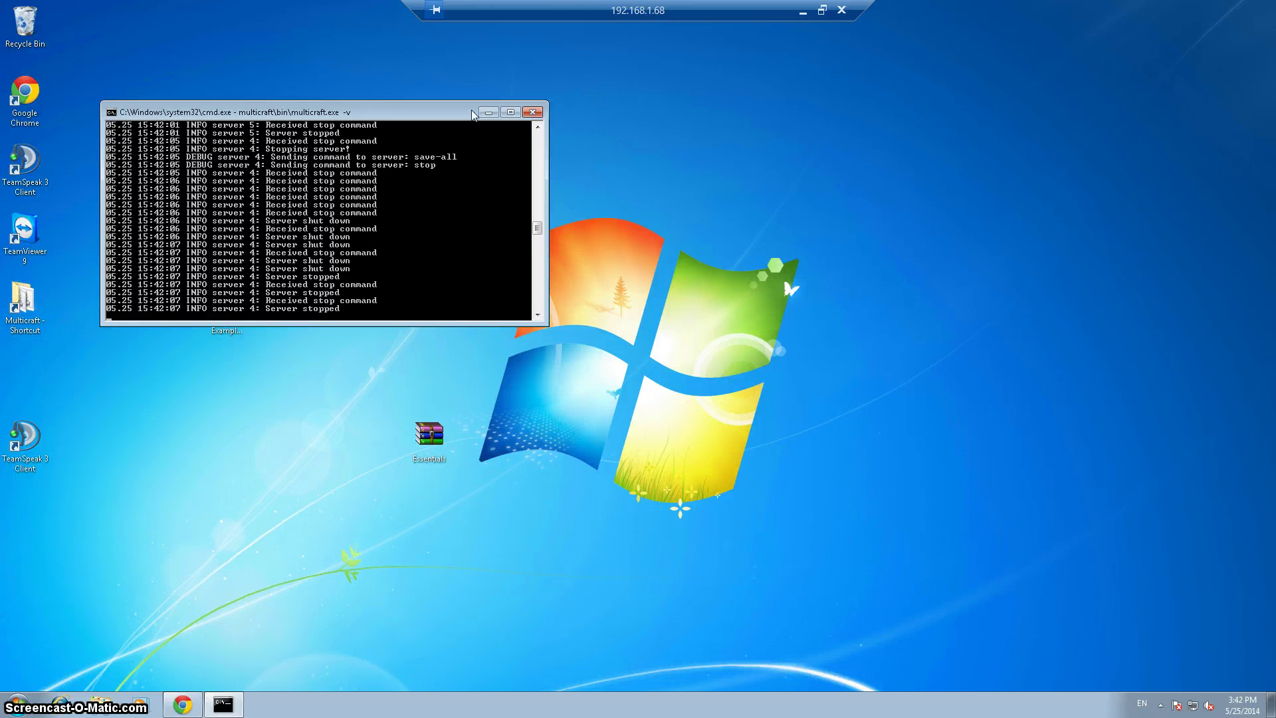
Minimize the Multicraft console and browse to the Multicraft\multicraft\jar folder
left_click(489, 113)
double_click(14, 323)
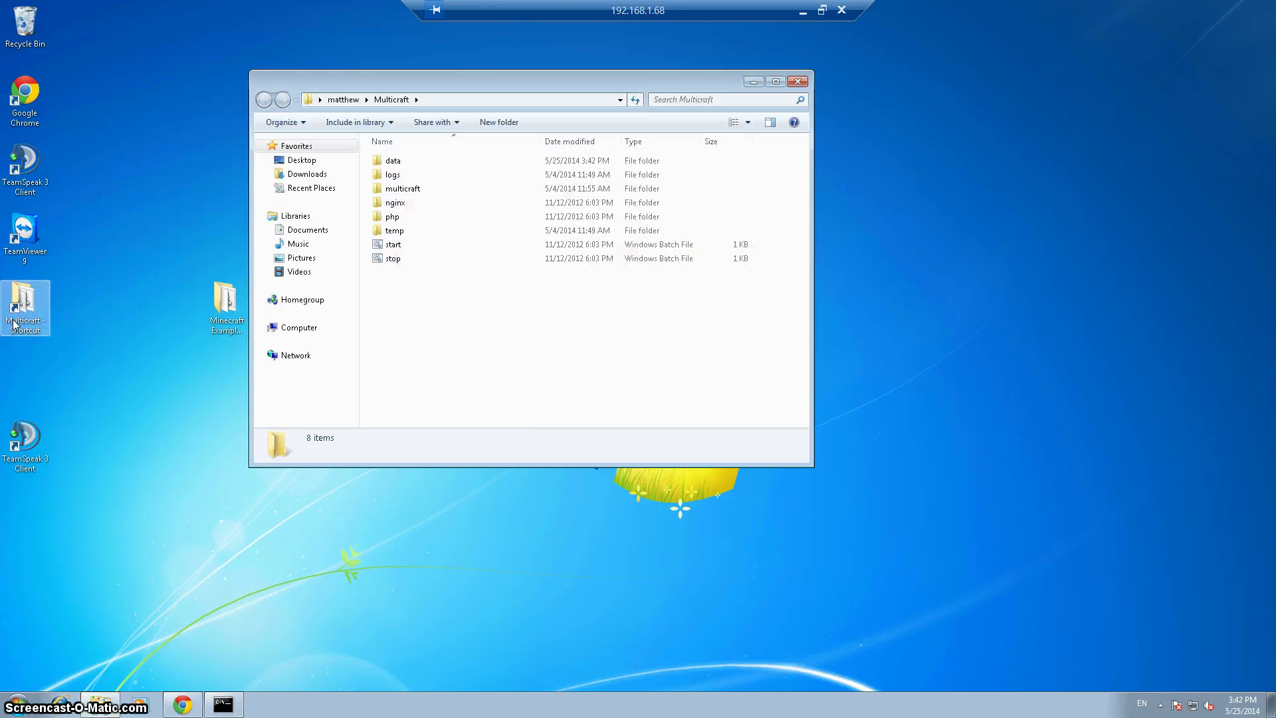
double_click(422, 189)
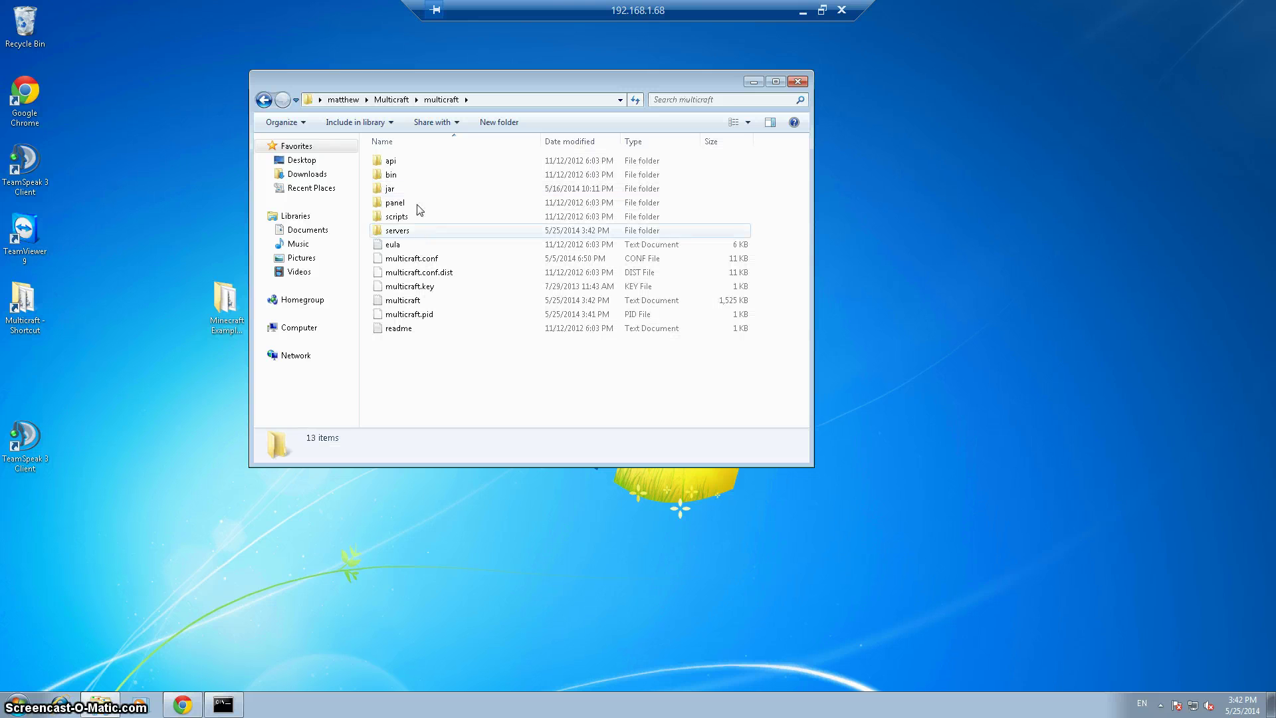
double_click(416, 191)
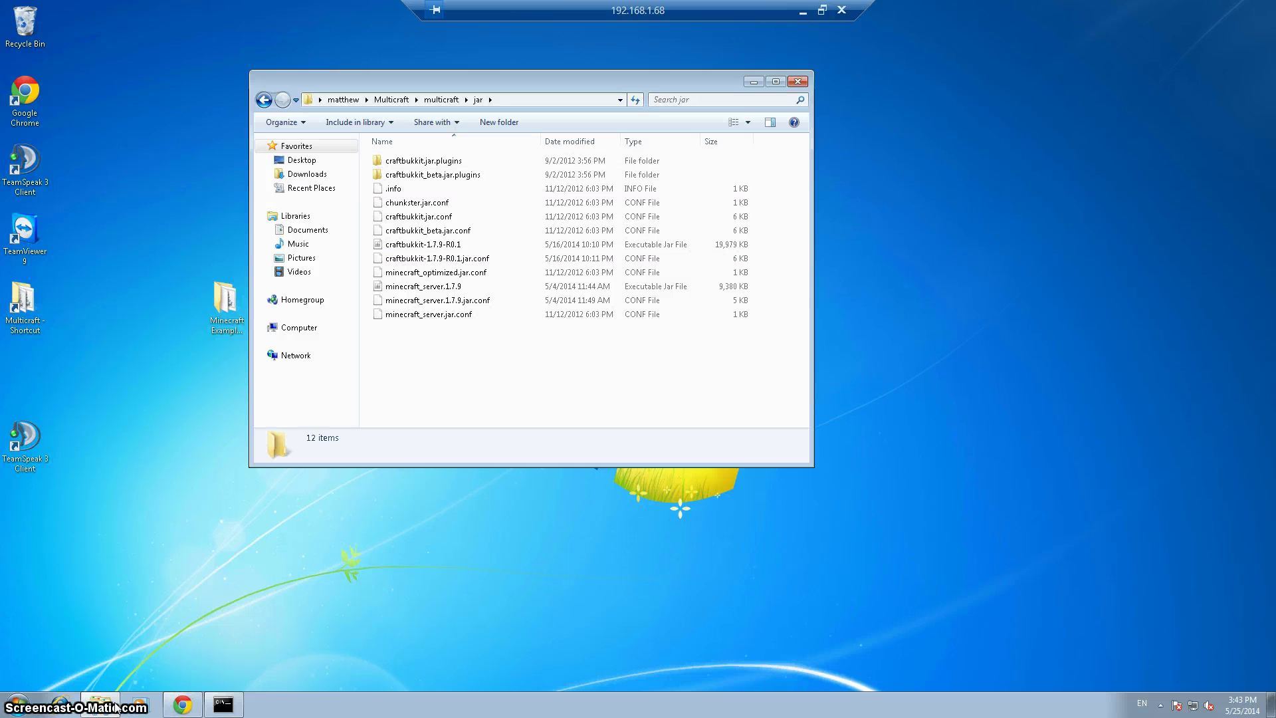
left_click(169, 708)
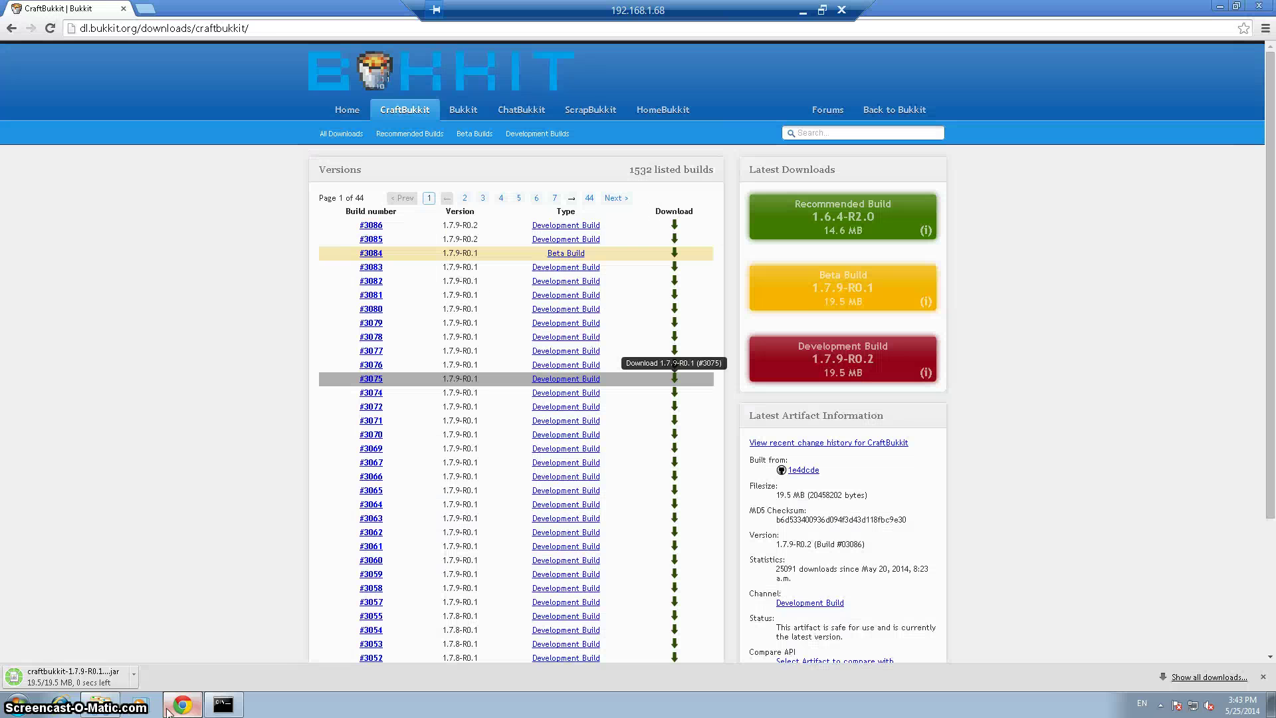
left_click_drag(67, 676, 100, 706)
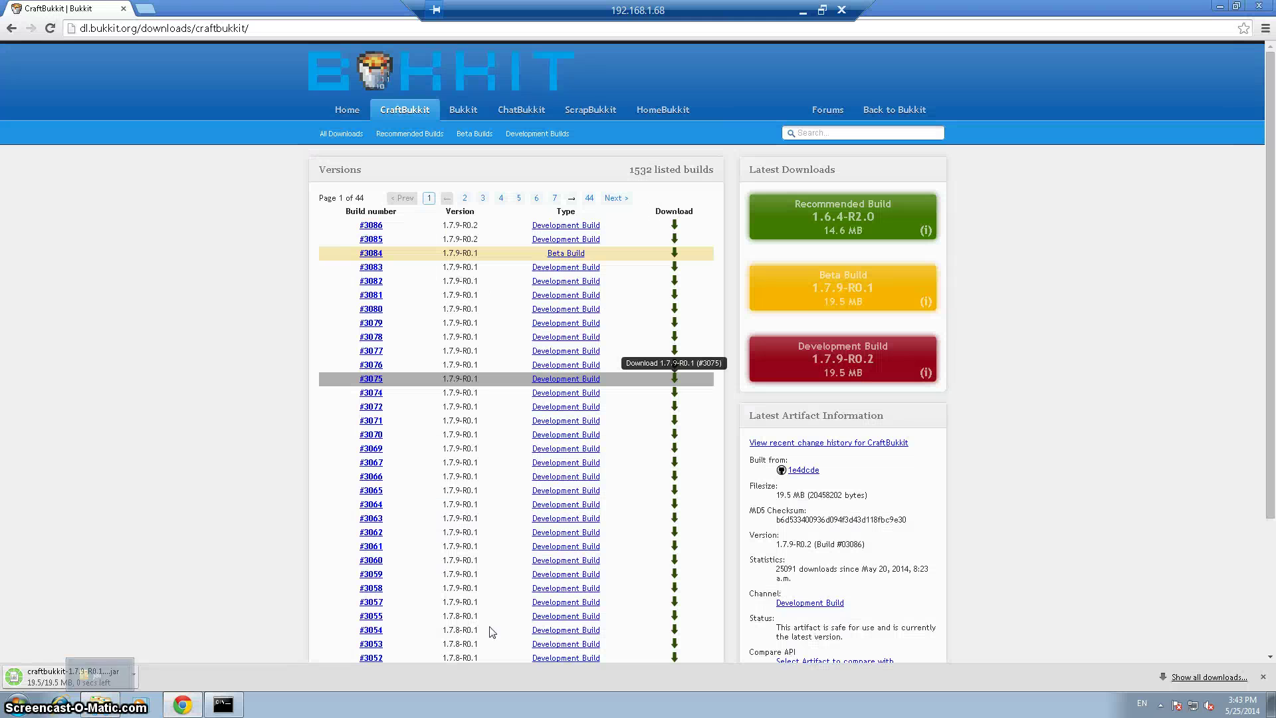
left_click(1217, 7)
left_click(432, 245)
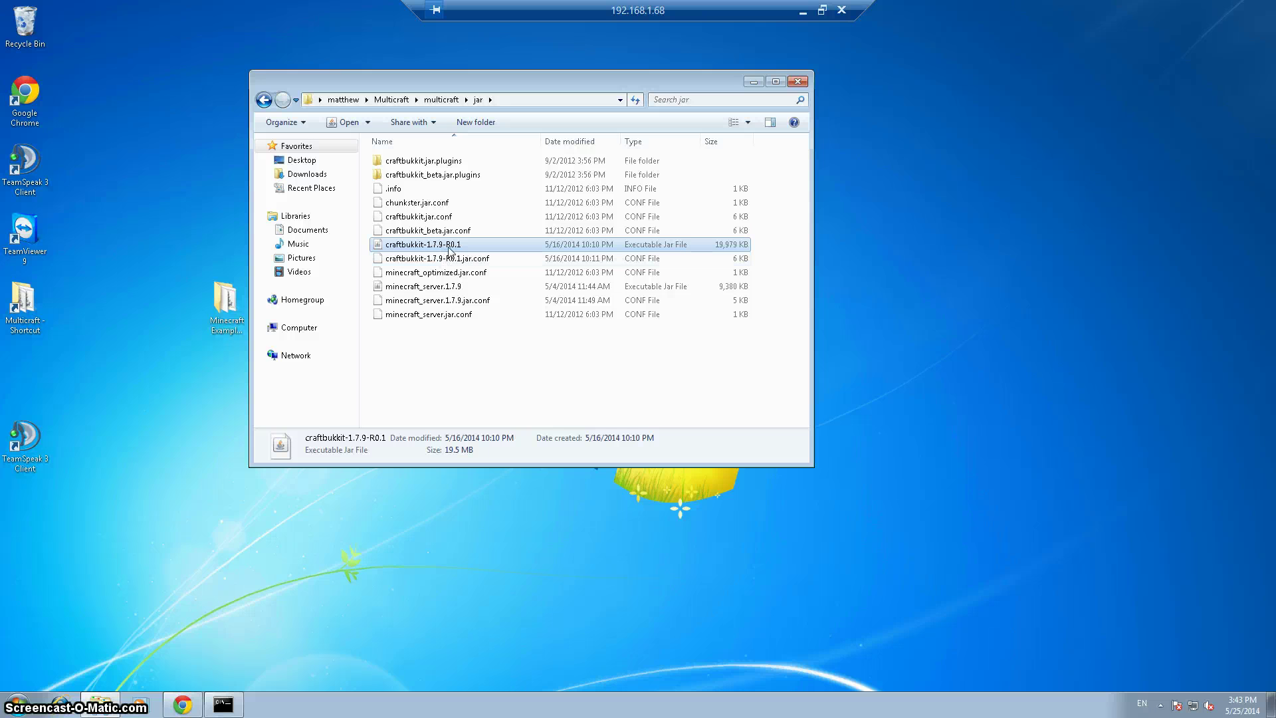
Delete the old craftbukkit-1.7.9-R0.1.jar.conf and paste a duplicate of craftbukkit.jar.conf
left_click(456, 260)
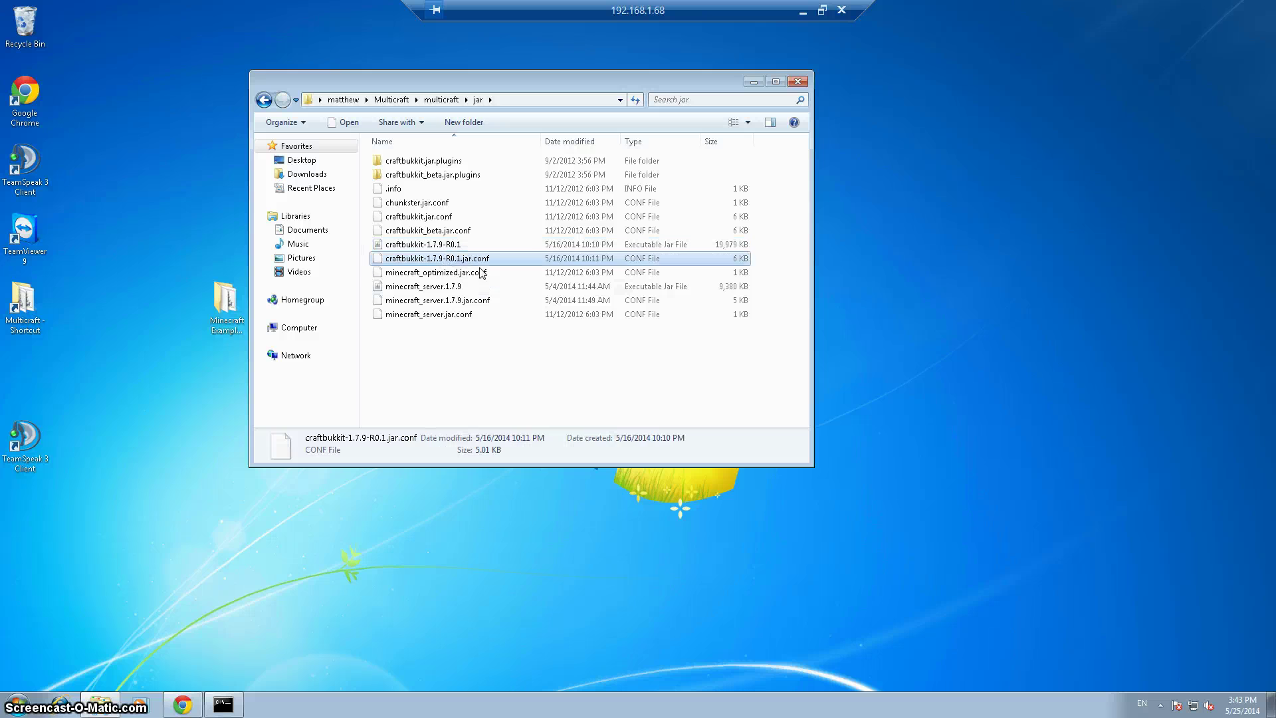
key("Delete")
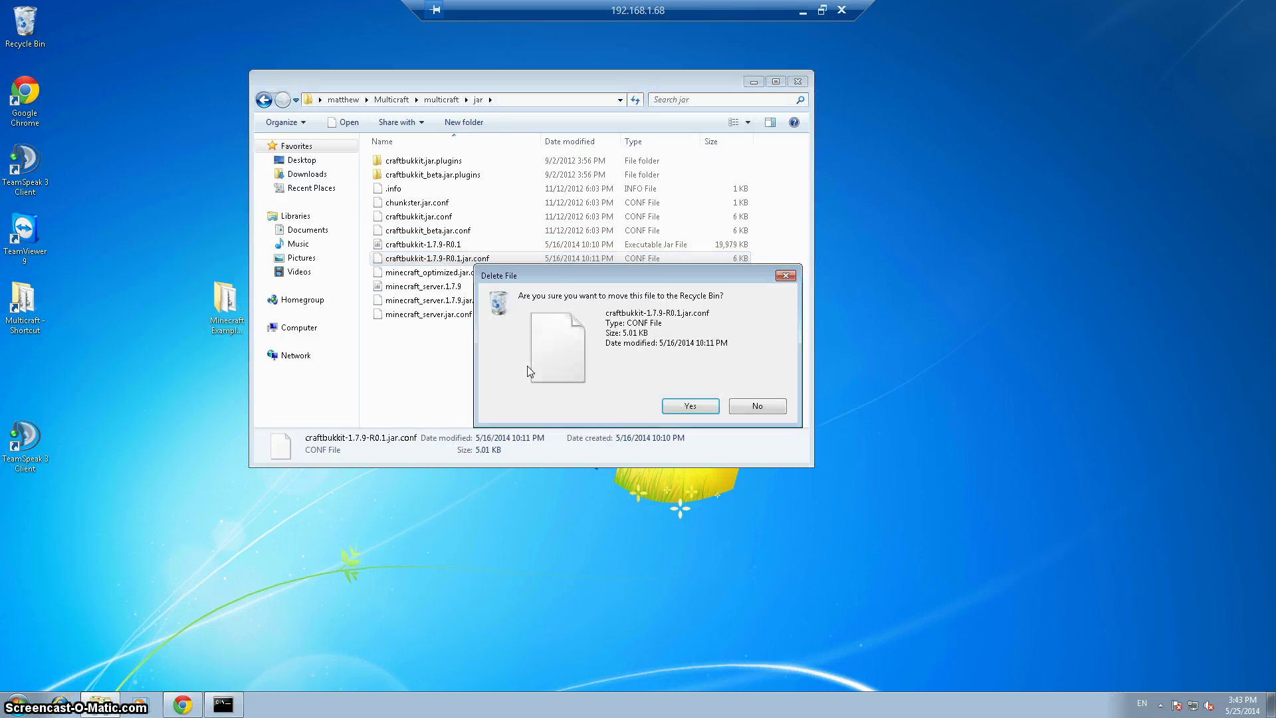
key("Return")
left_click(404, 216)
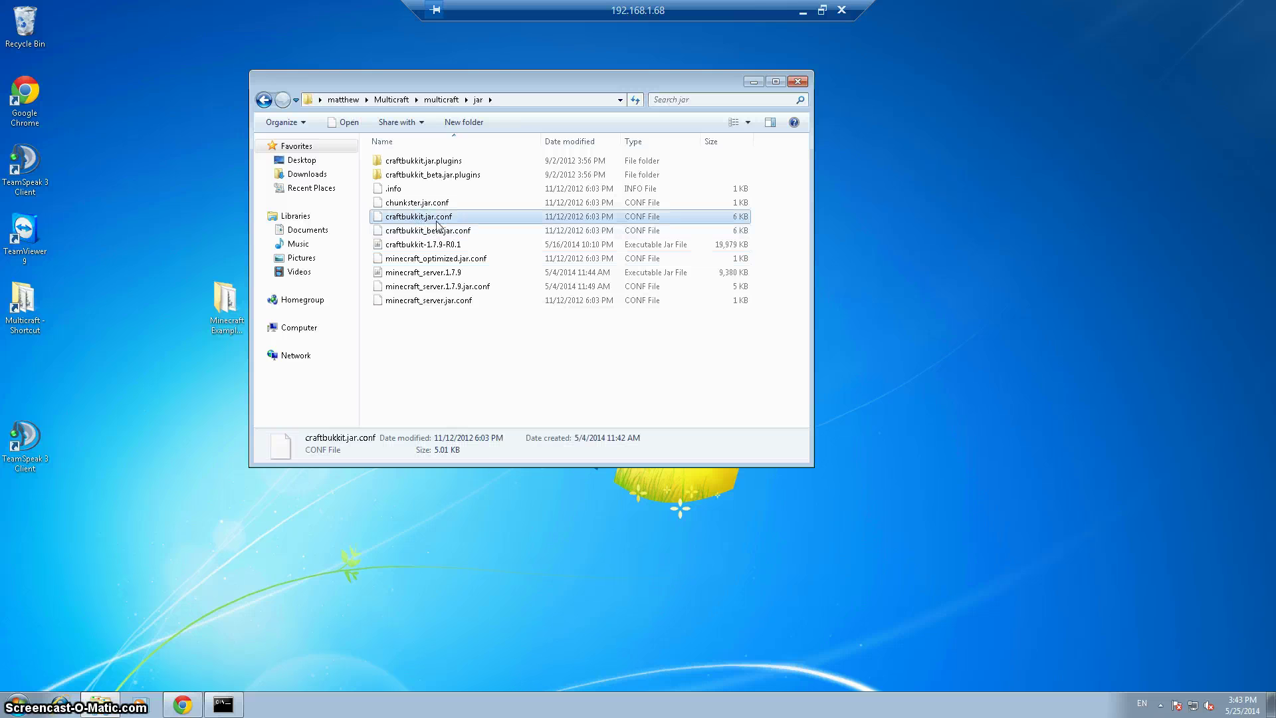
right_click(436, 219)
left_click(502, 390)
right_click(495, 371)
left_click(529, 463)
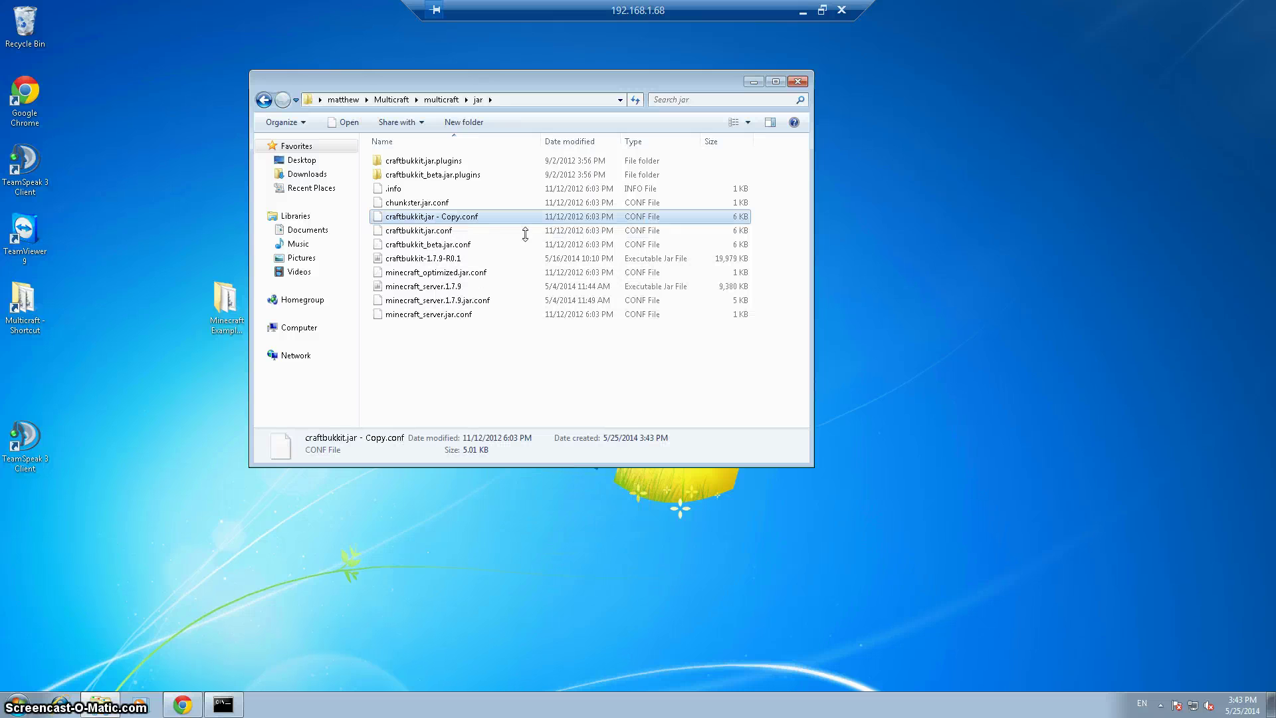
Rename the duplicate to craftbukkit-1.7.9-R0.1.jar.conf
left_click(455, 218)
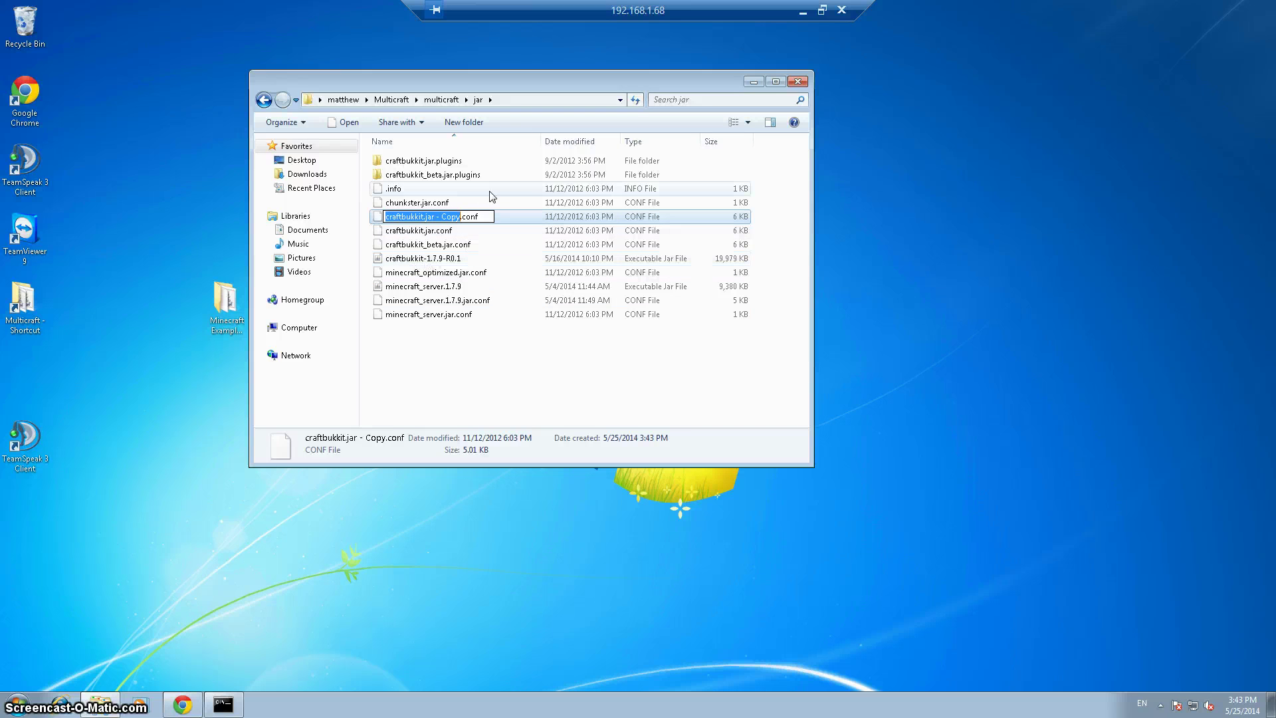
type("craftbukki")
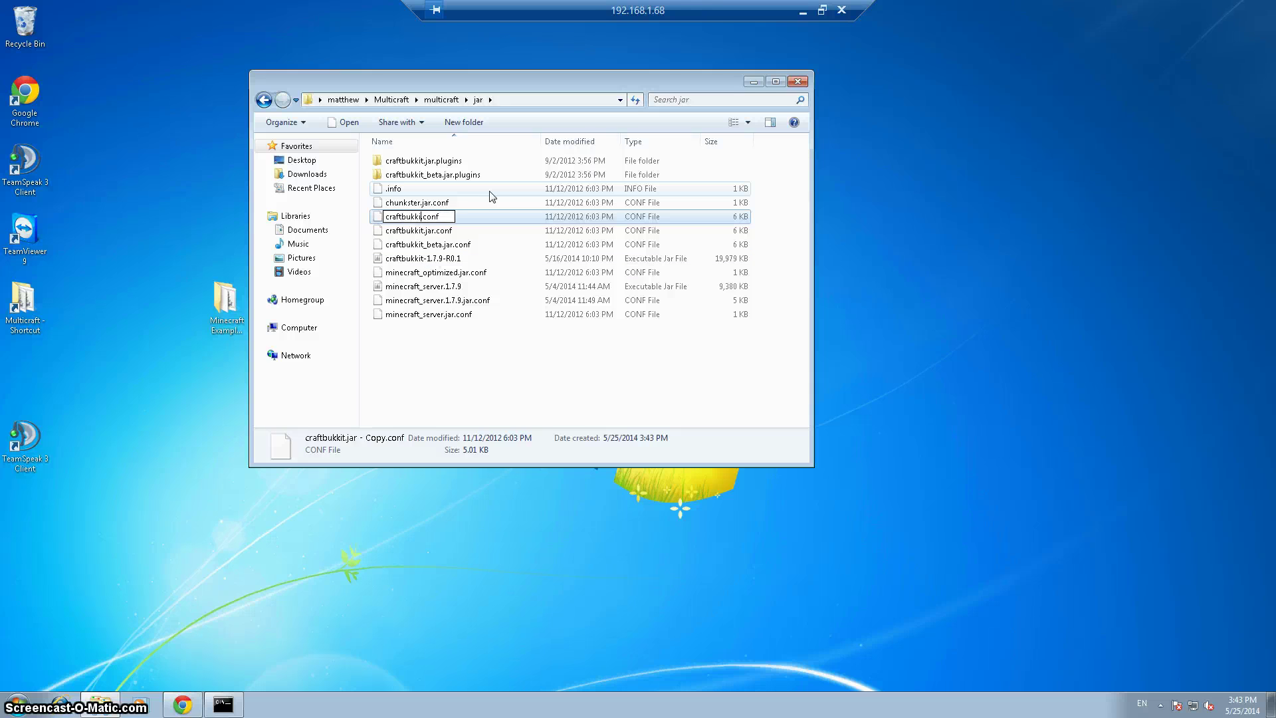
type("t-1.7.9-RE")
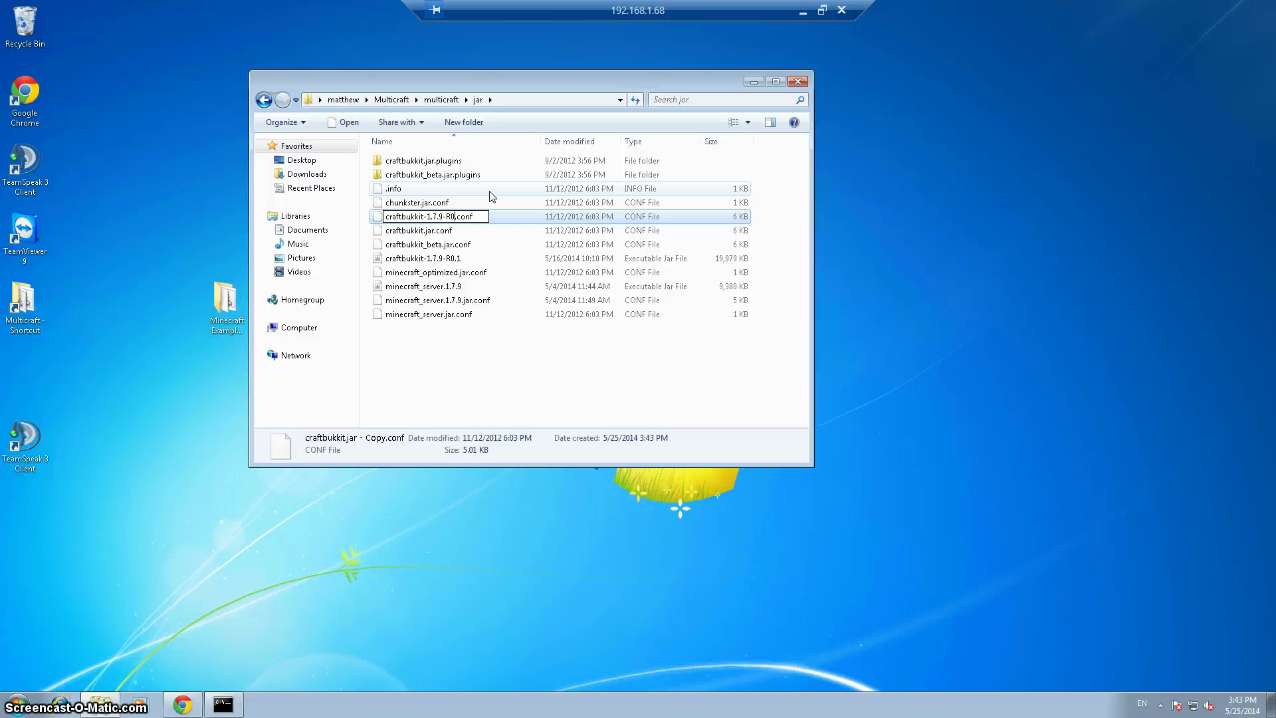
type("0.1.jar")
key("Return")
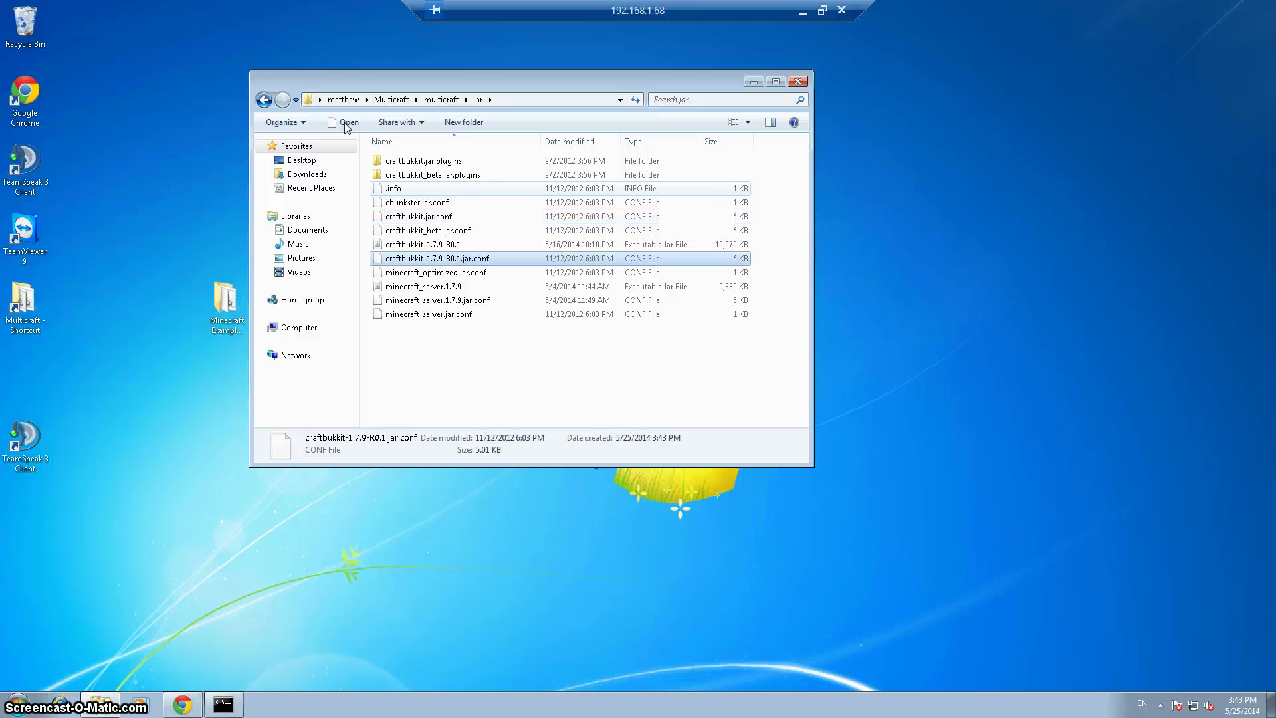
right_click(450, 264)
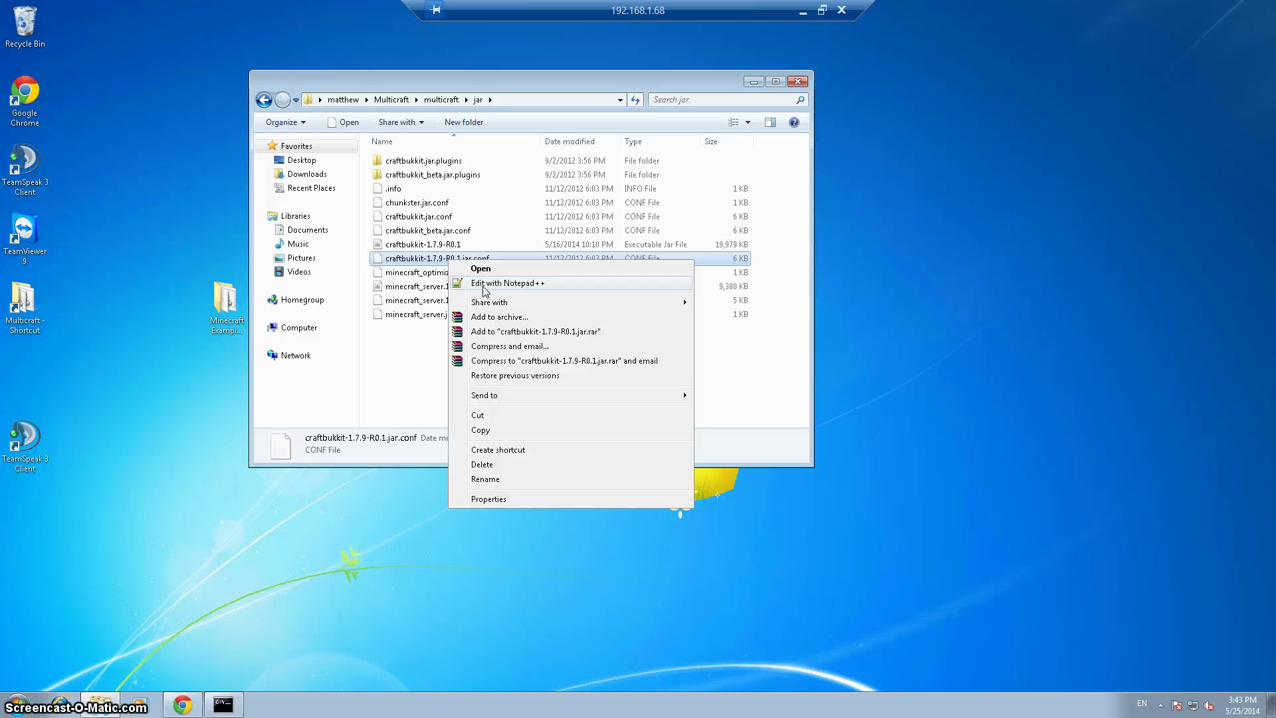
Open craftbukkit-1.7.9-R0.1.jar.conf in Notepad++, declining the offered update
left_click(483, 285)
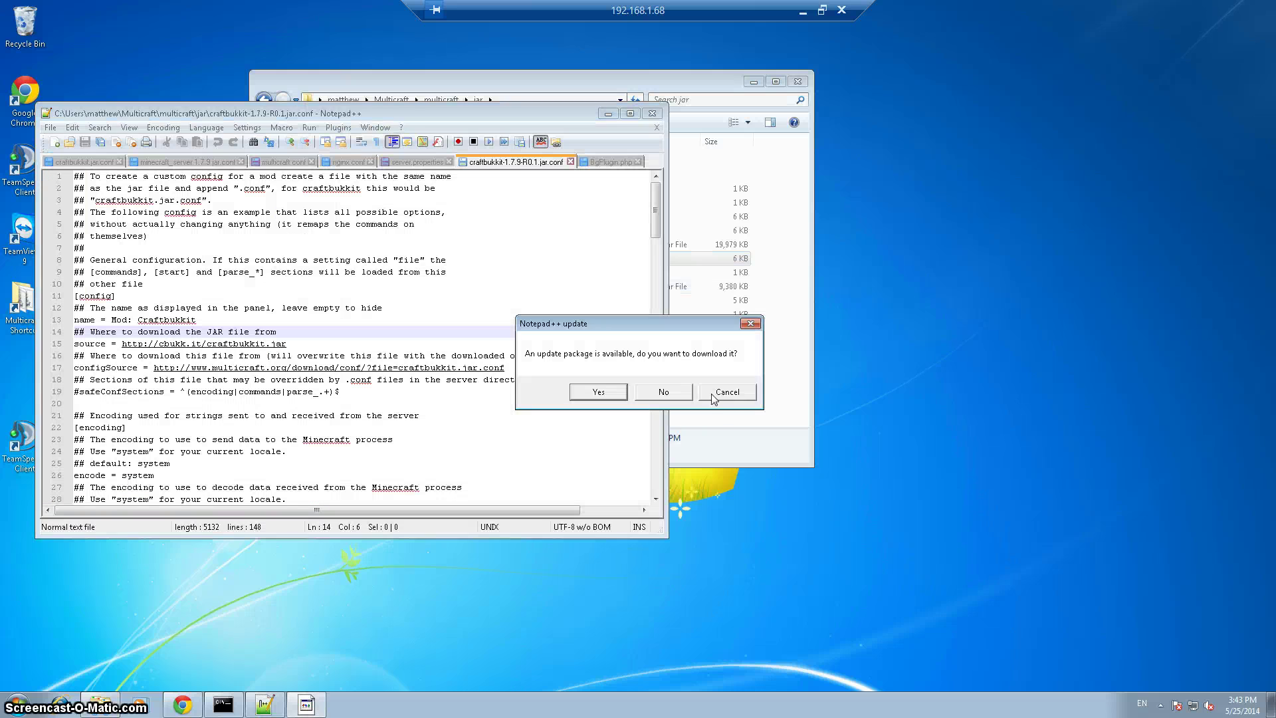
left_click(727, 394)
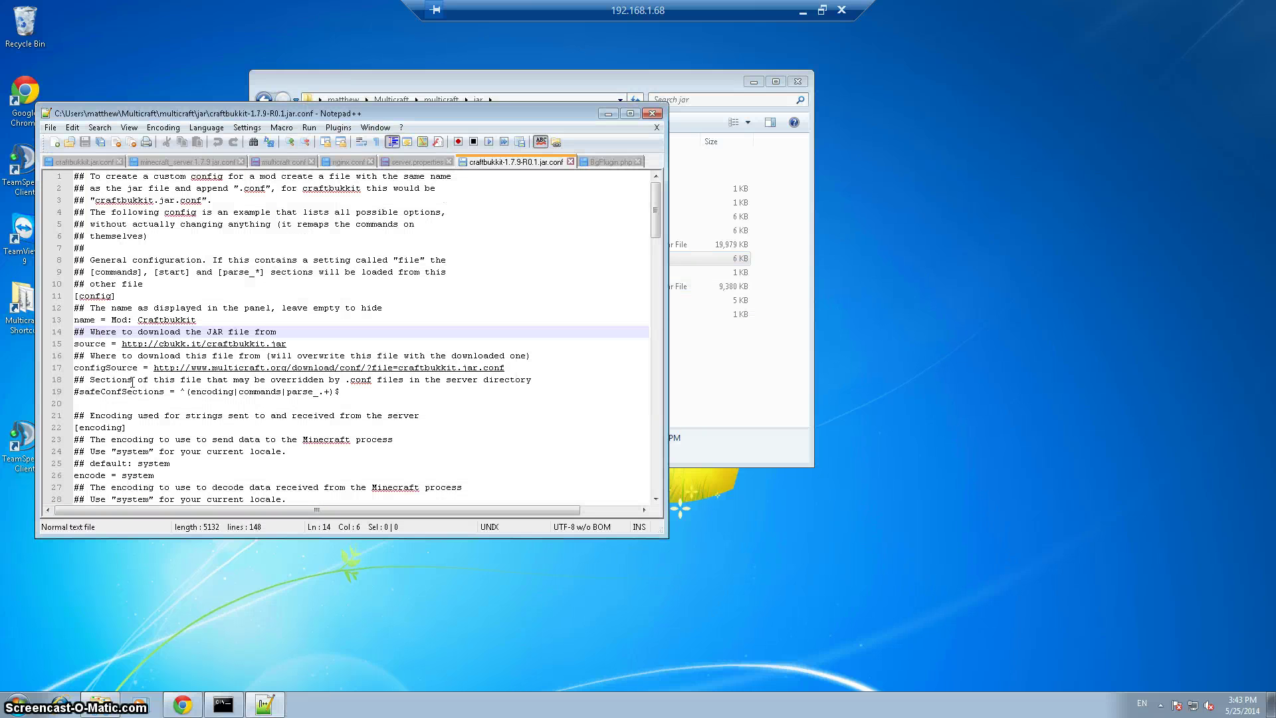
left_click(295, 344)
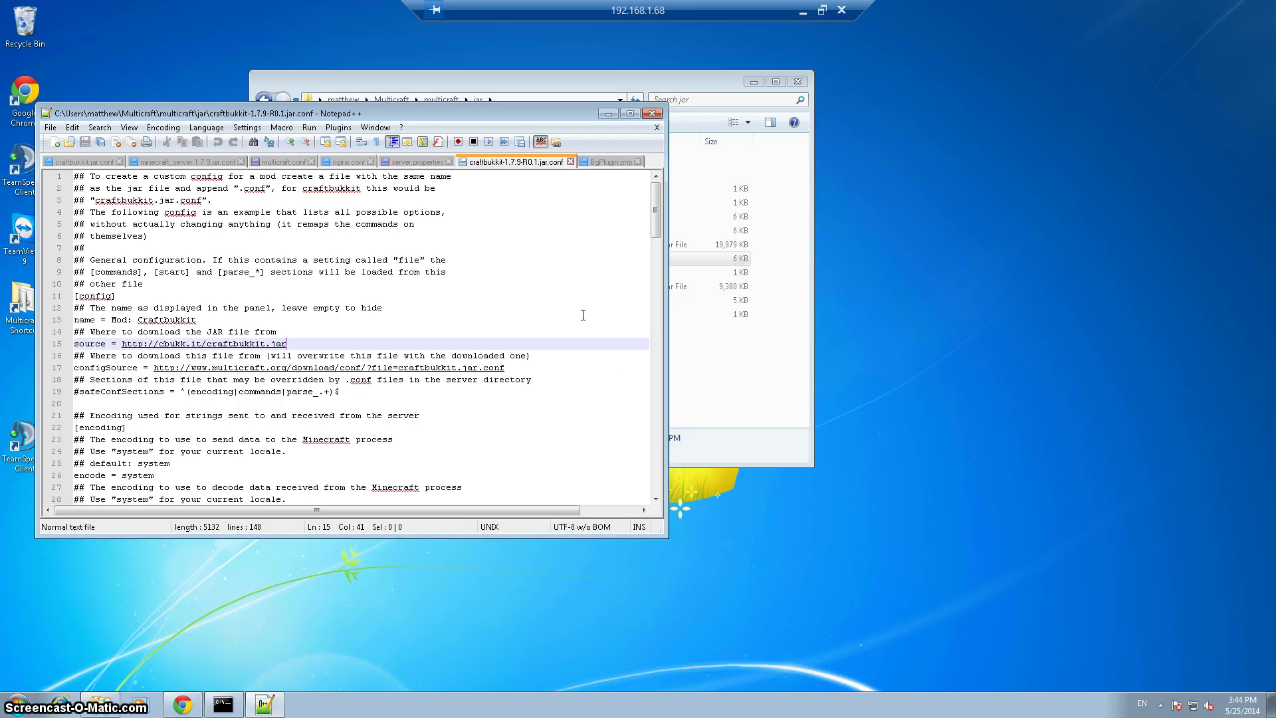
Change the name line to 'Mod: Craftbukkit 1.7.9 R0.1' and scroll to the encoding section
left_click(216, 321)
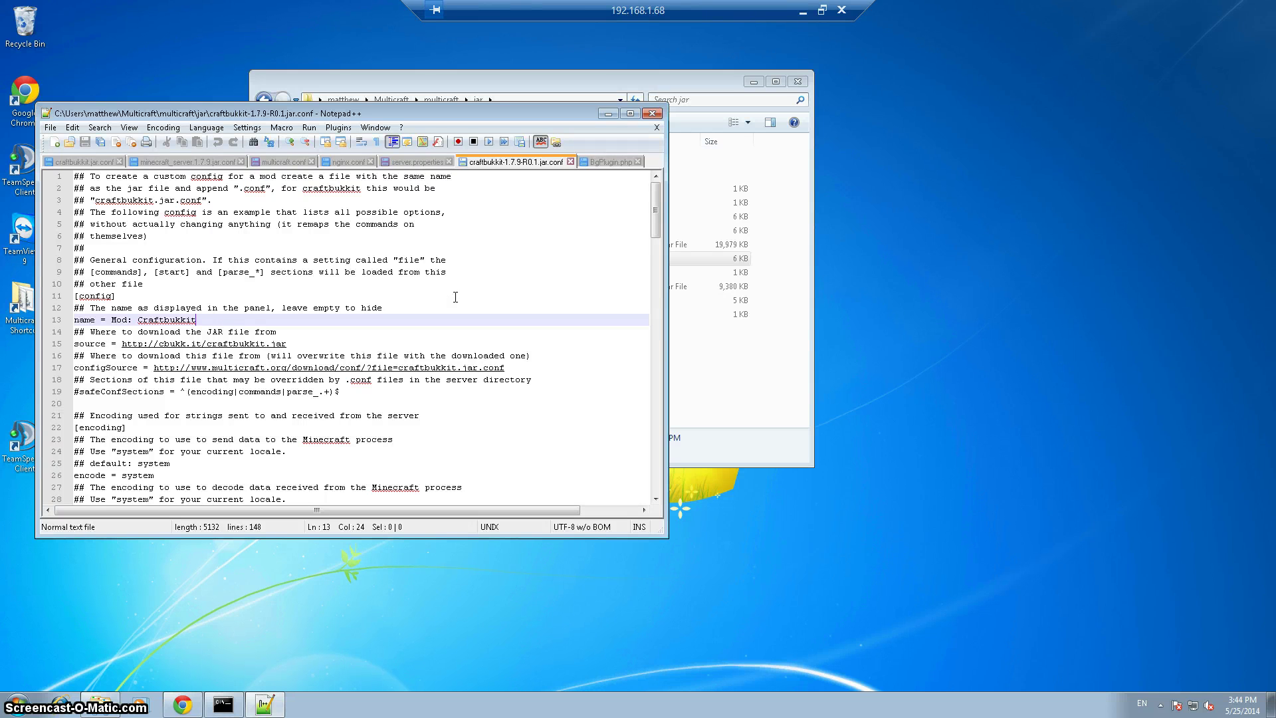
key("BackSpace")
key("BackSpace")
key("BackSpace")
key("BackSpace")
key("BackSpace")
key("BackSpace")
key("BackSpace")
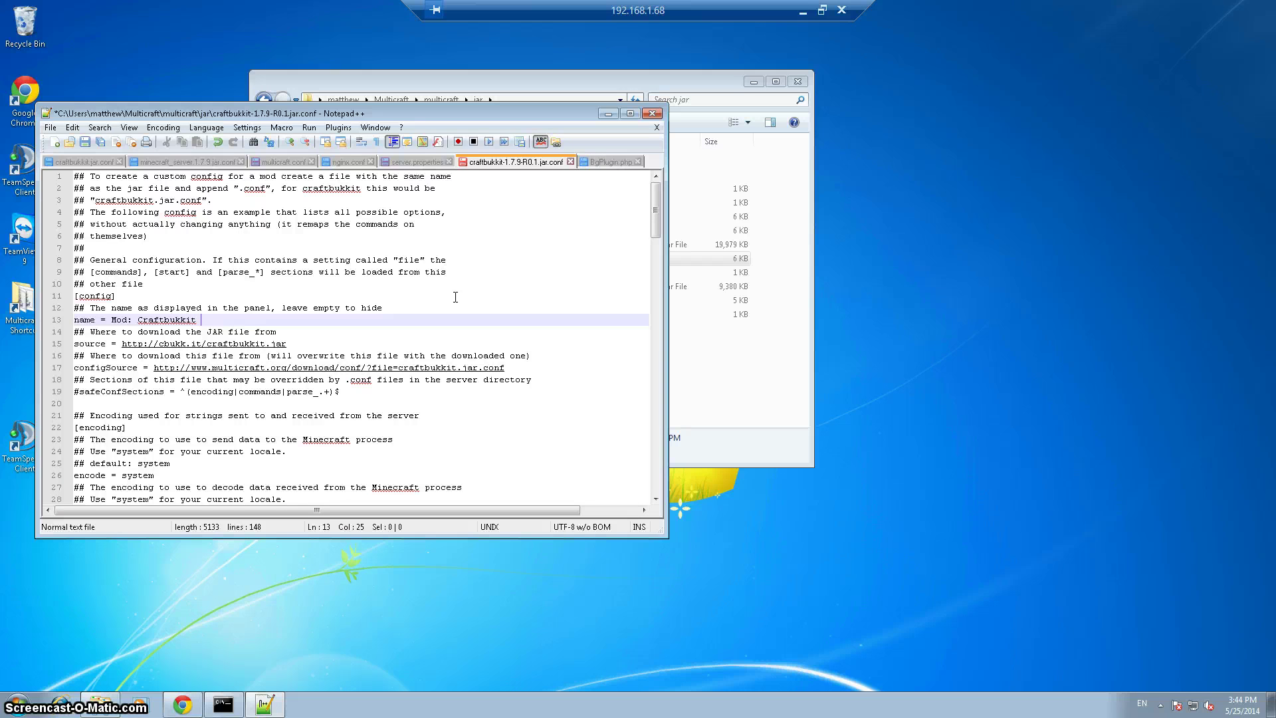
type("1.7.9 R")
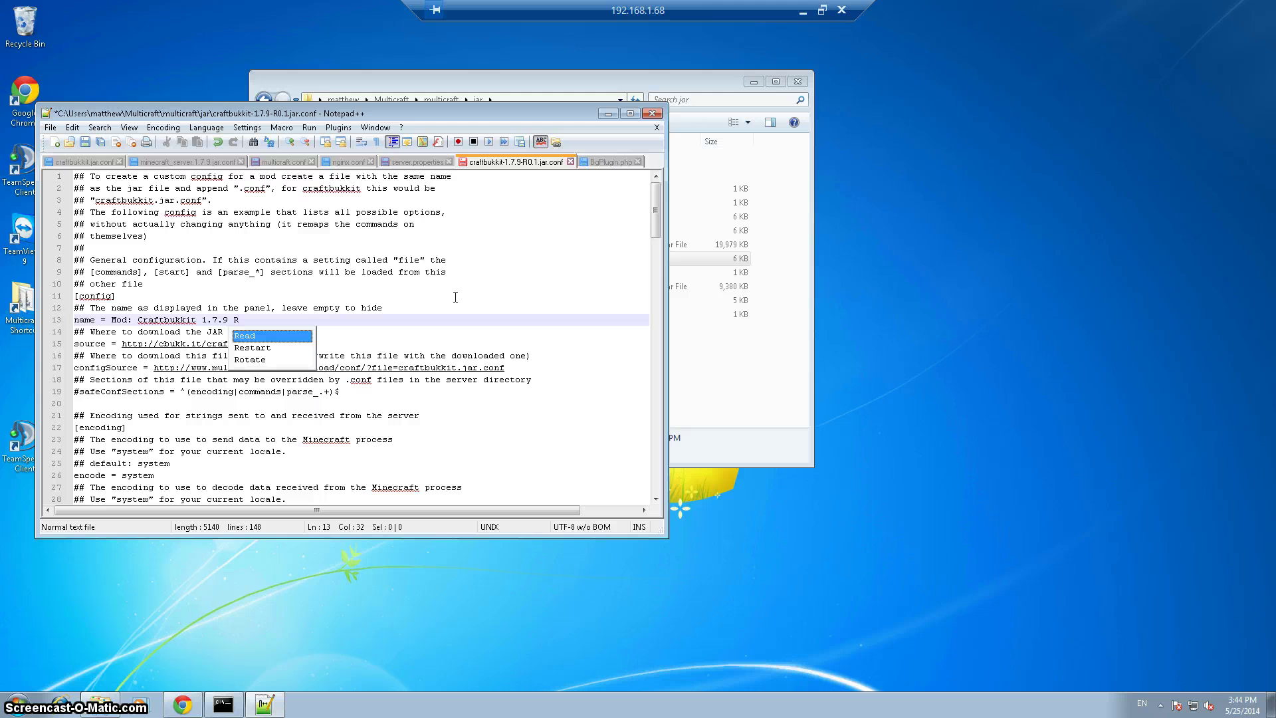
type("0.1")
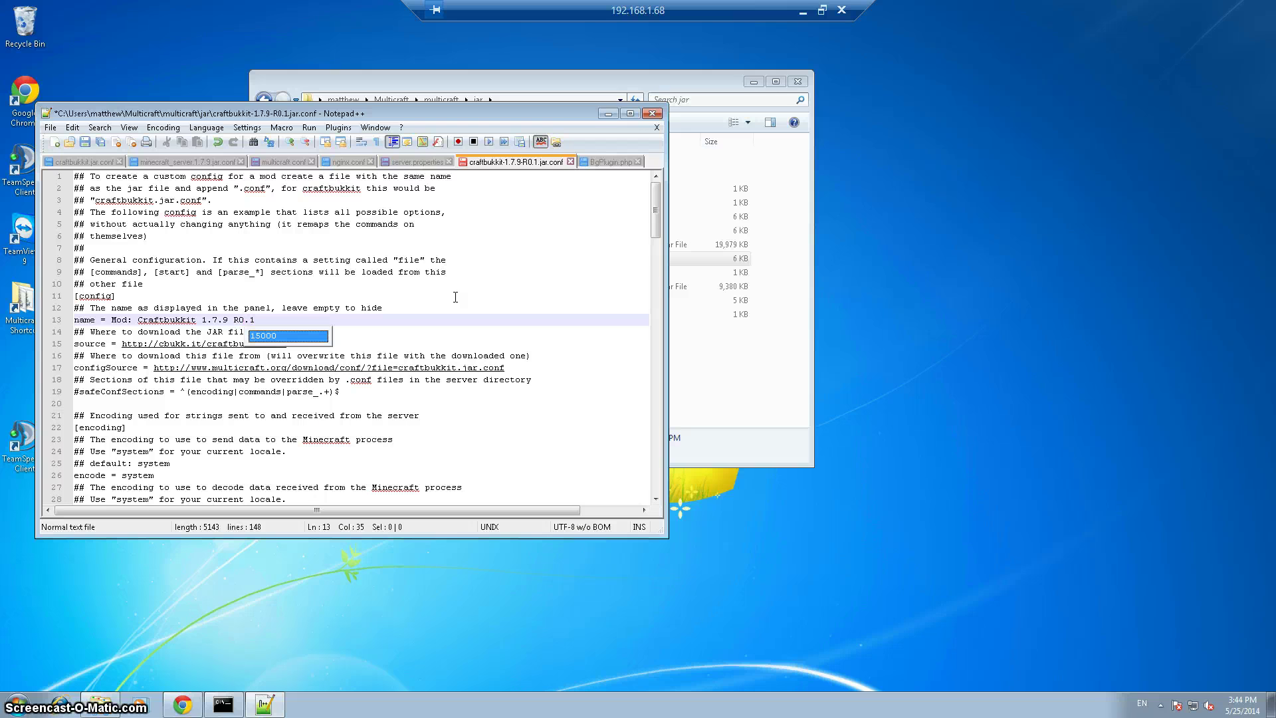
left_click(481, 279)
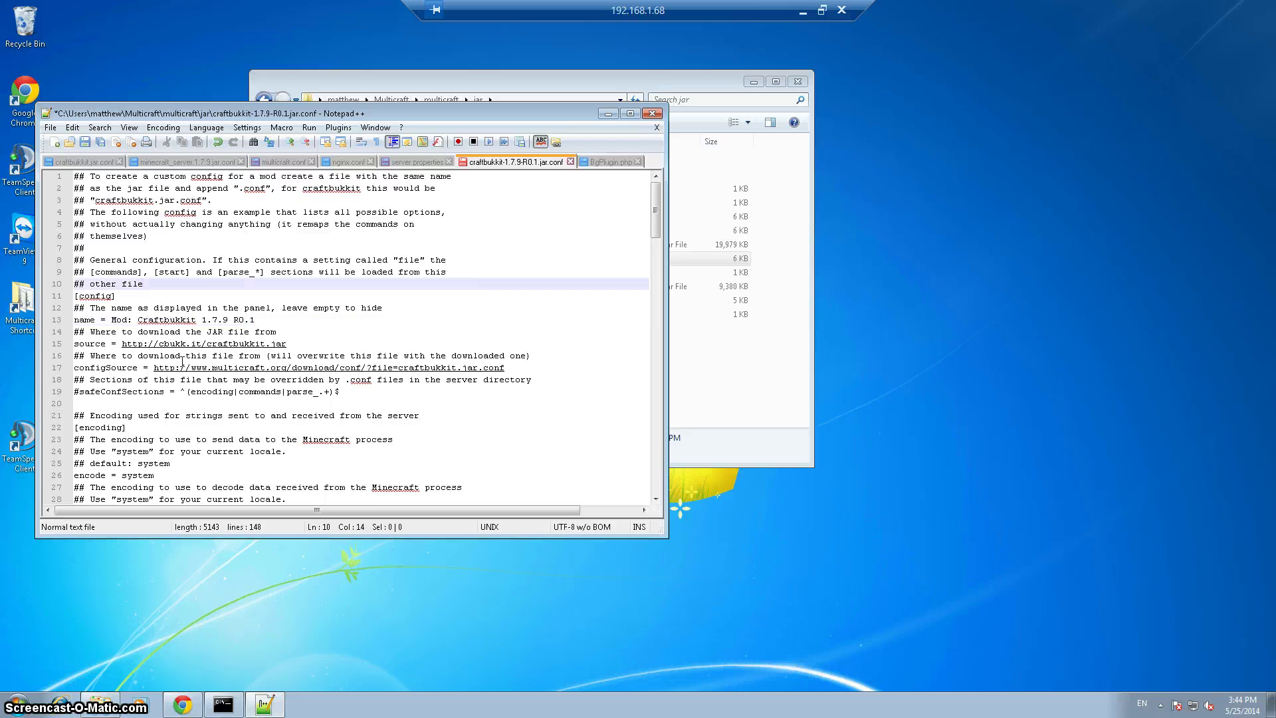
left_click(102, 318)
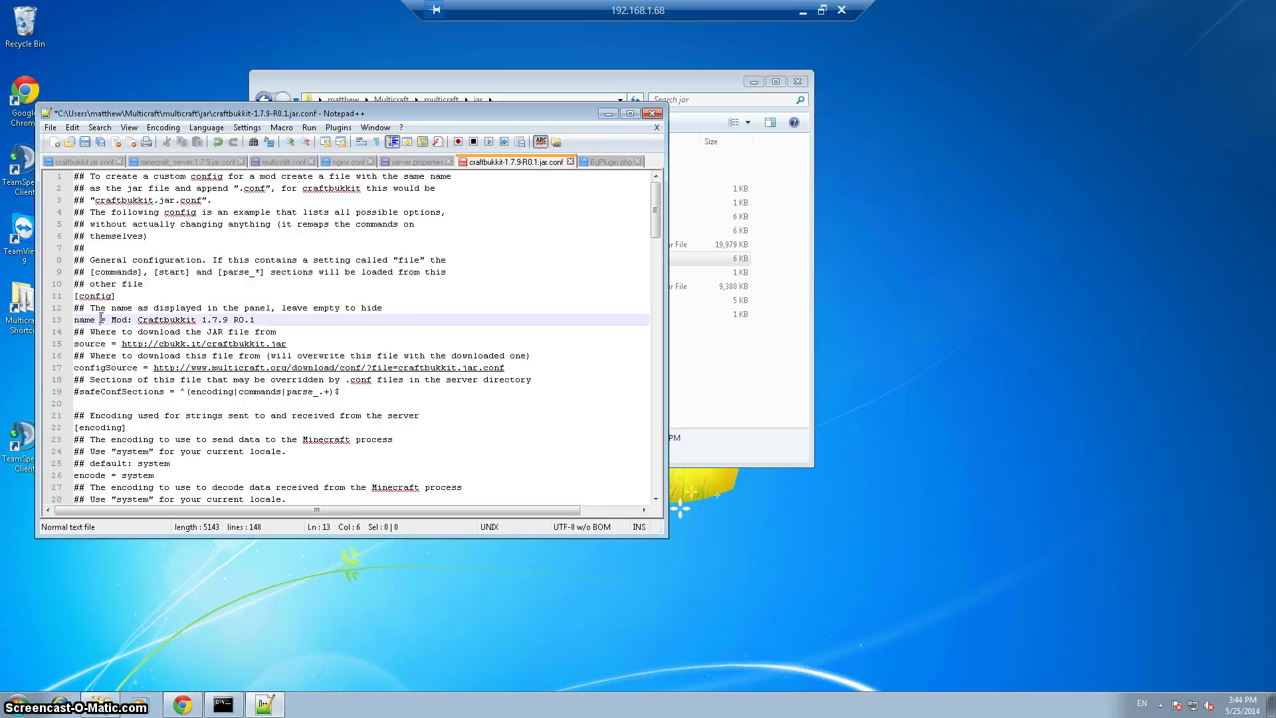
scroll(292, 337, "down", 1)
scroll(293, 337, "down", 3)
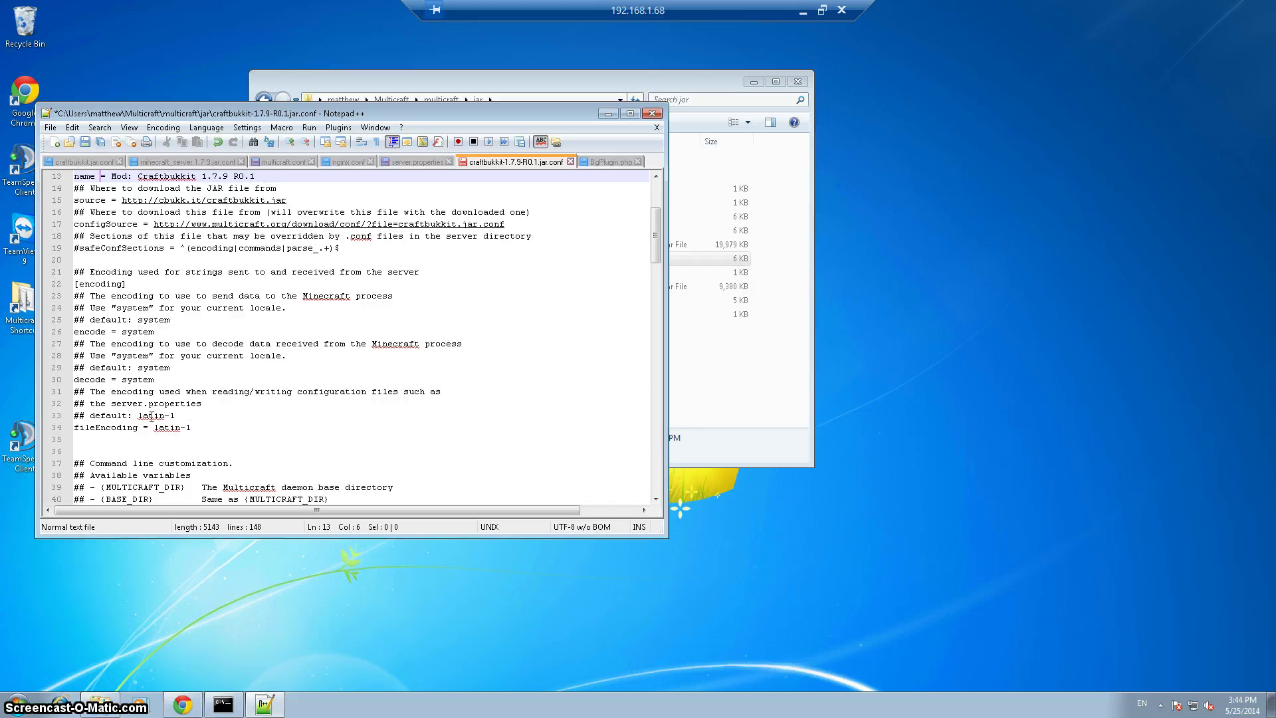
left_click_drag(116, 284, 111, 284)
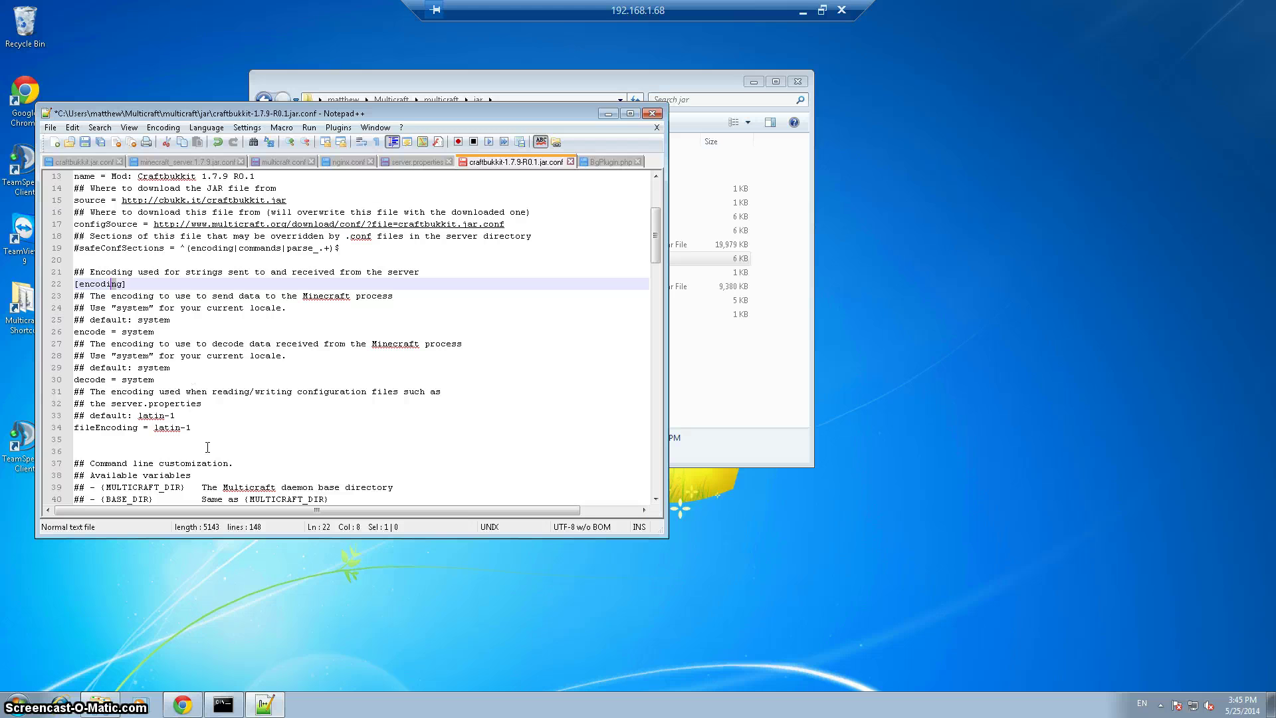
Keep the encode setting at system by undoing a partial deletion
left_click(159, 333)
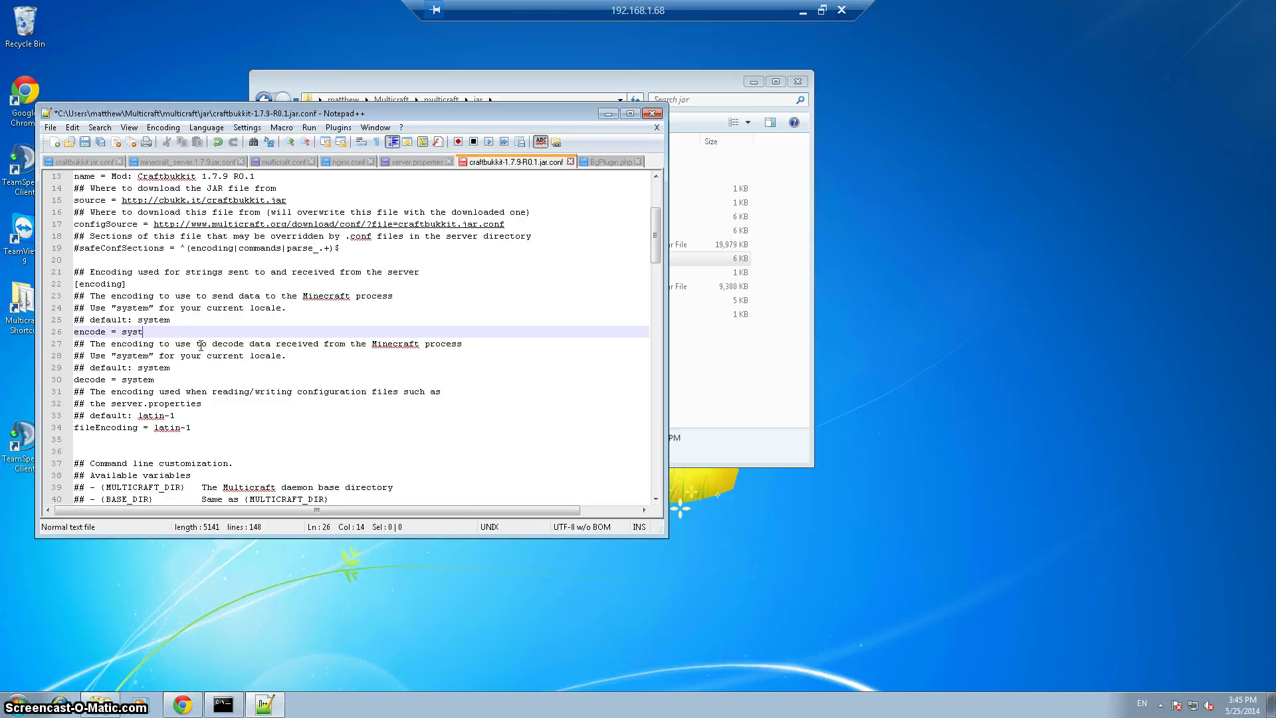
key("BackSpace")
key("BackSpace")
key("BackSpace")
key("BackSpace")
key("ctrl+z")
key("ctrl+z")
scroll(455, 319, "down", 16)
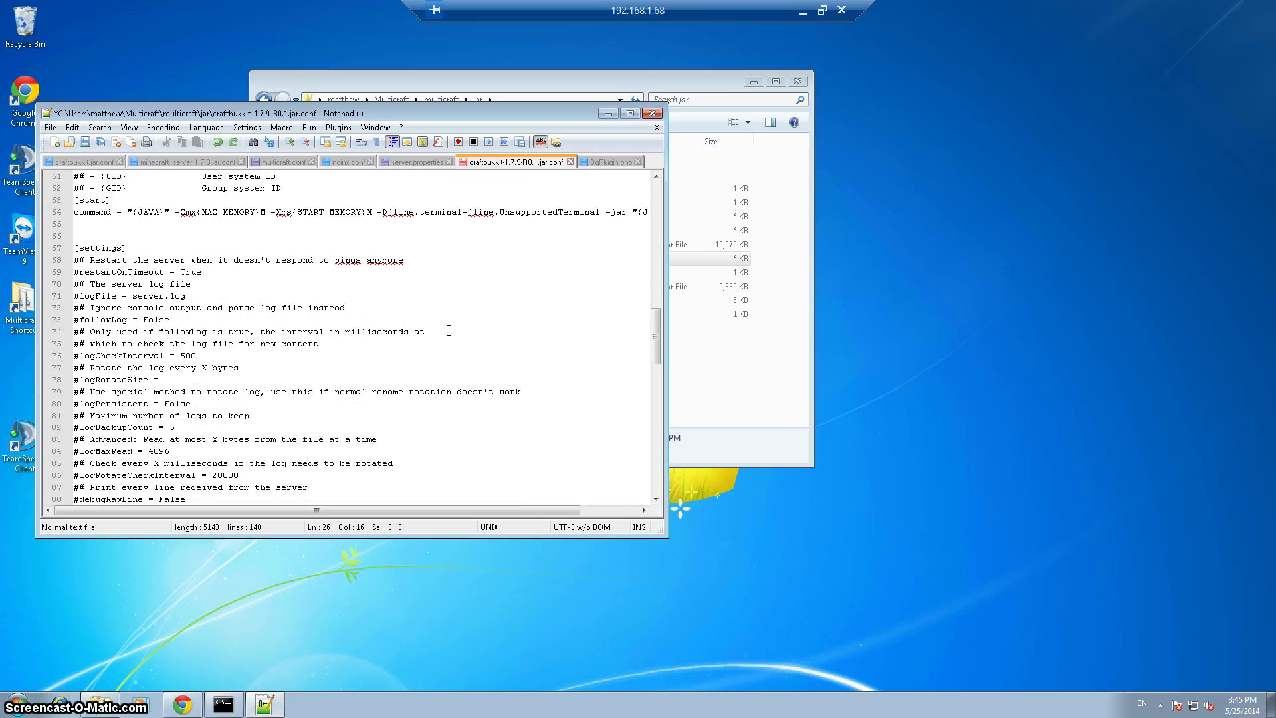
scroll(453, 333, "down", 5)
scroll(452, 338, "down", 15)
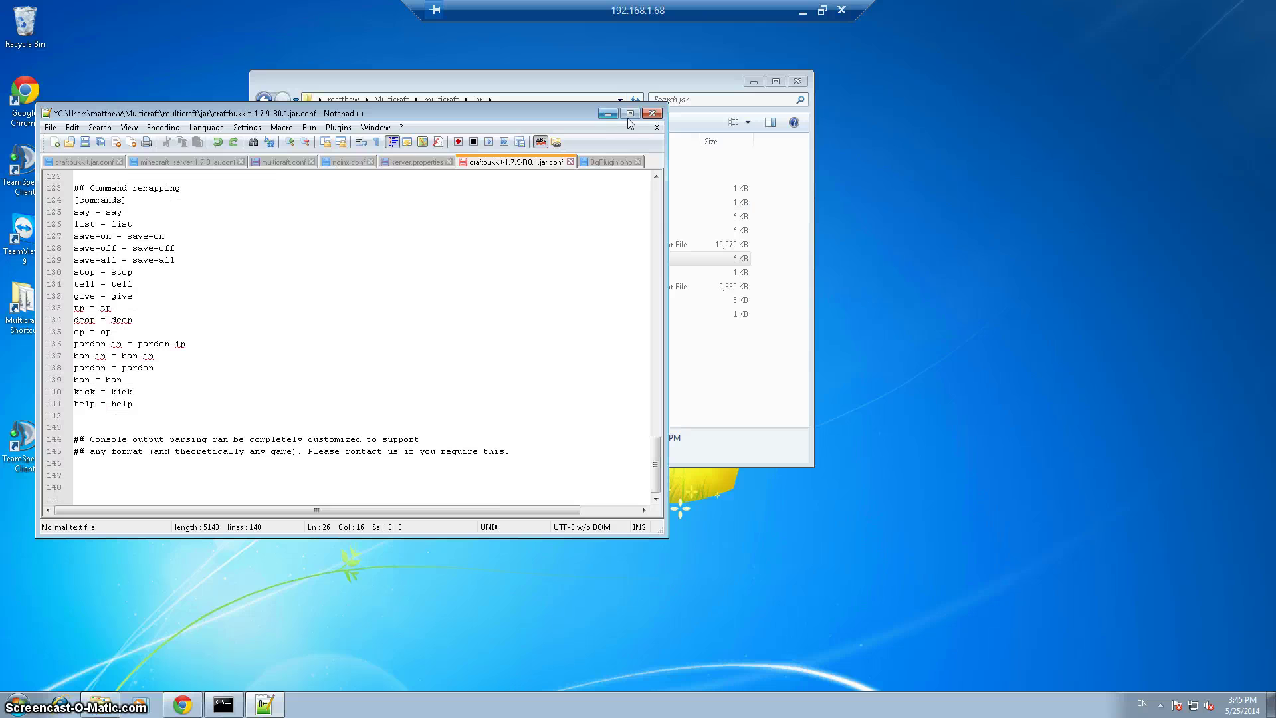
Save the config file via File > Save and close Notepad++
left_click(50, 127)
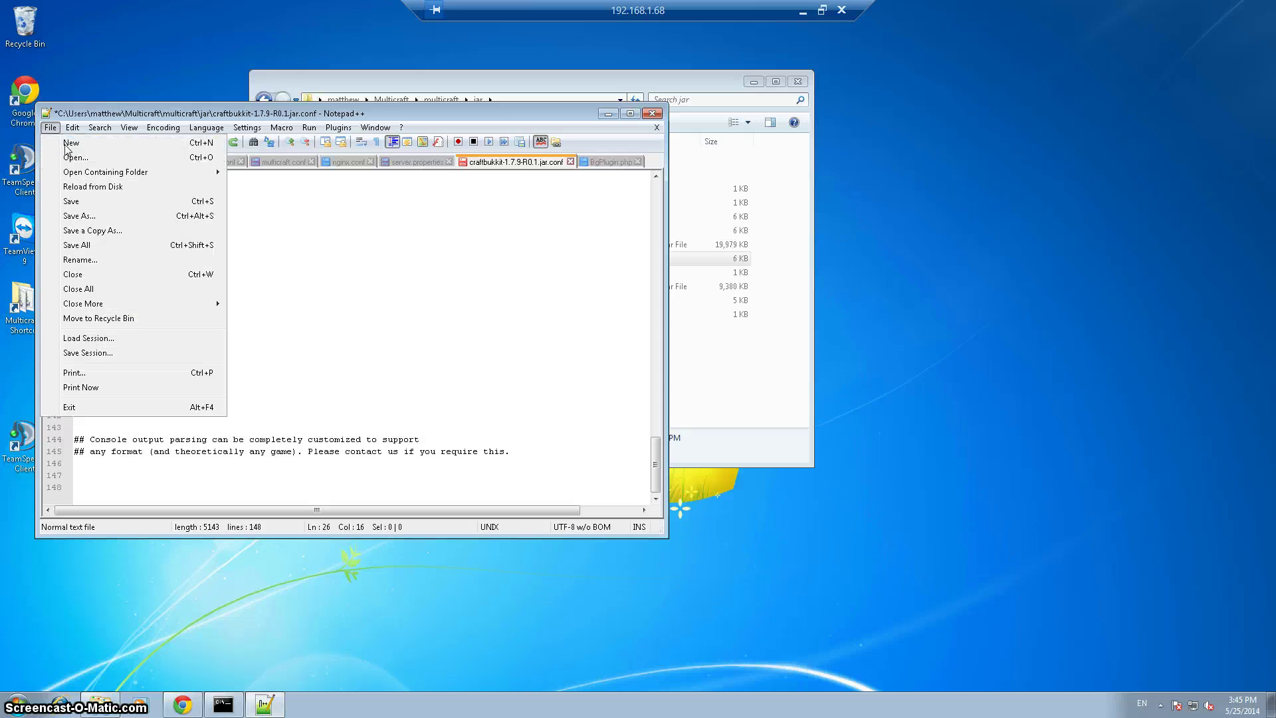
left_click(91, 202)
left_click(652, 113)
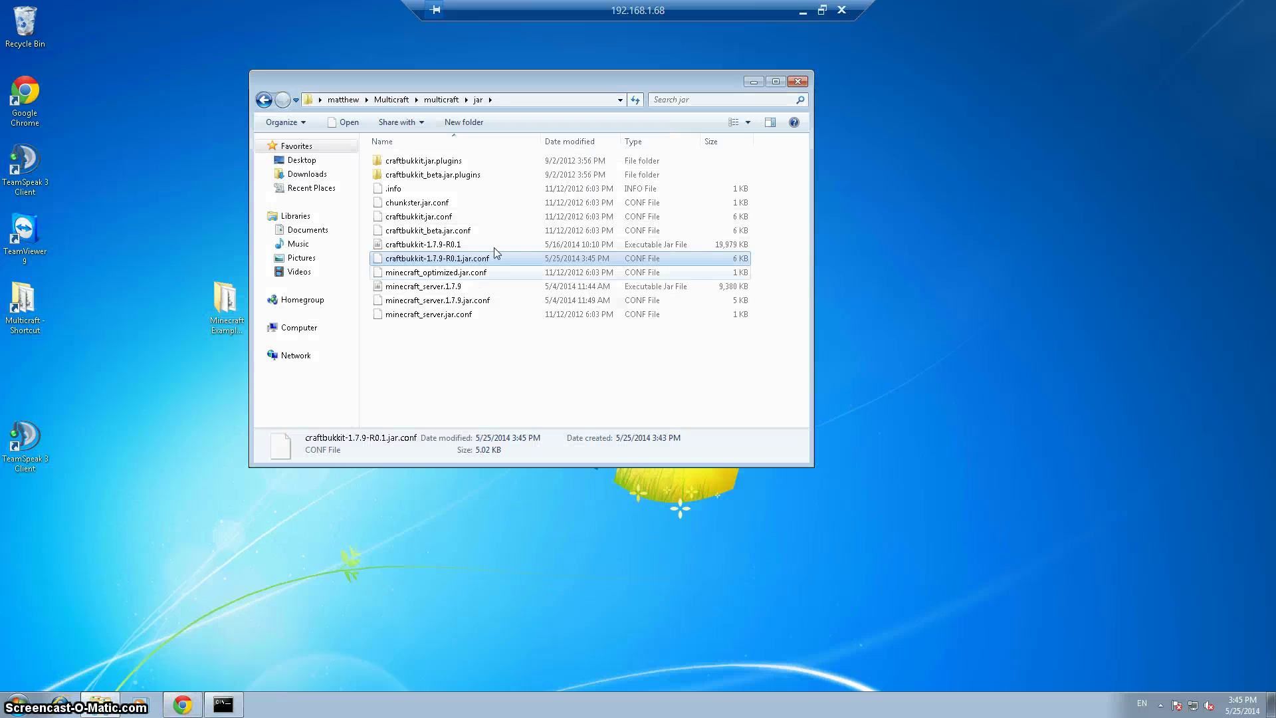
Go back up to the multicraft folder in Explorer and switch to Chrome
left_click(437, 220)
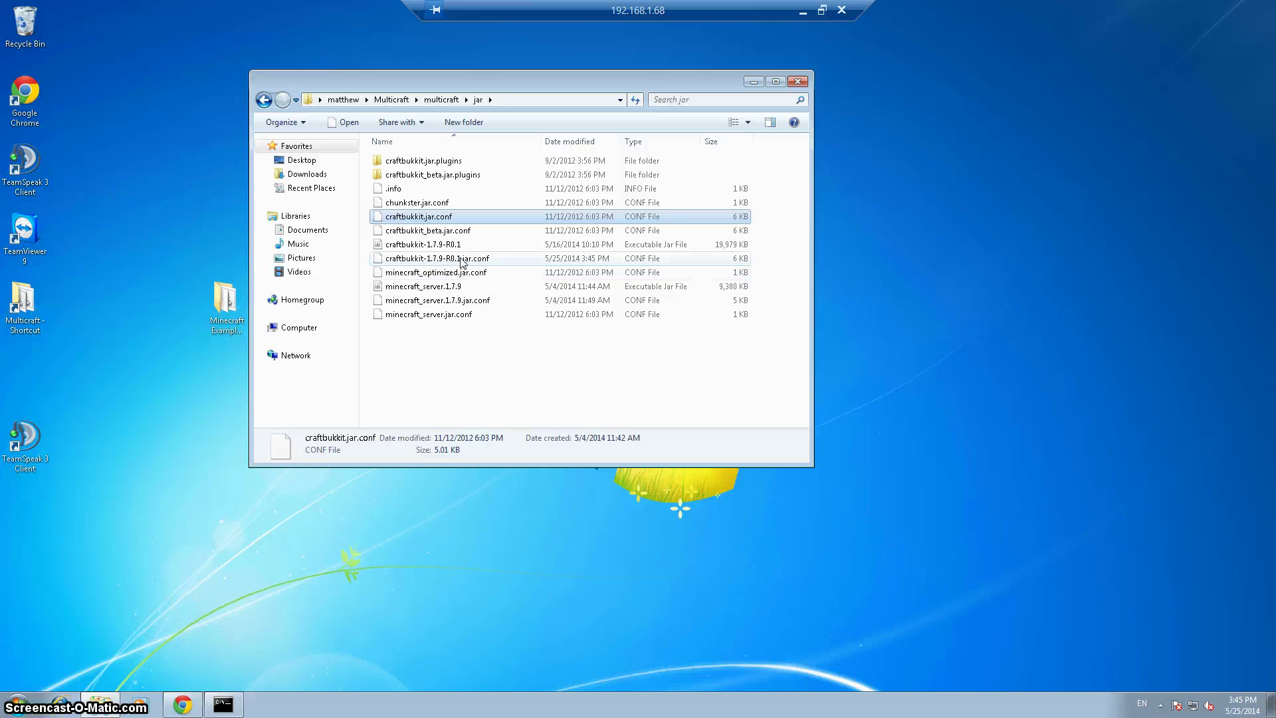
left_click(430, 244)
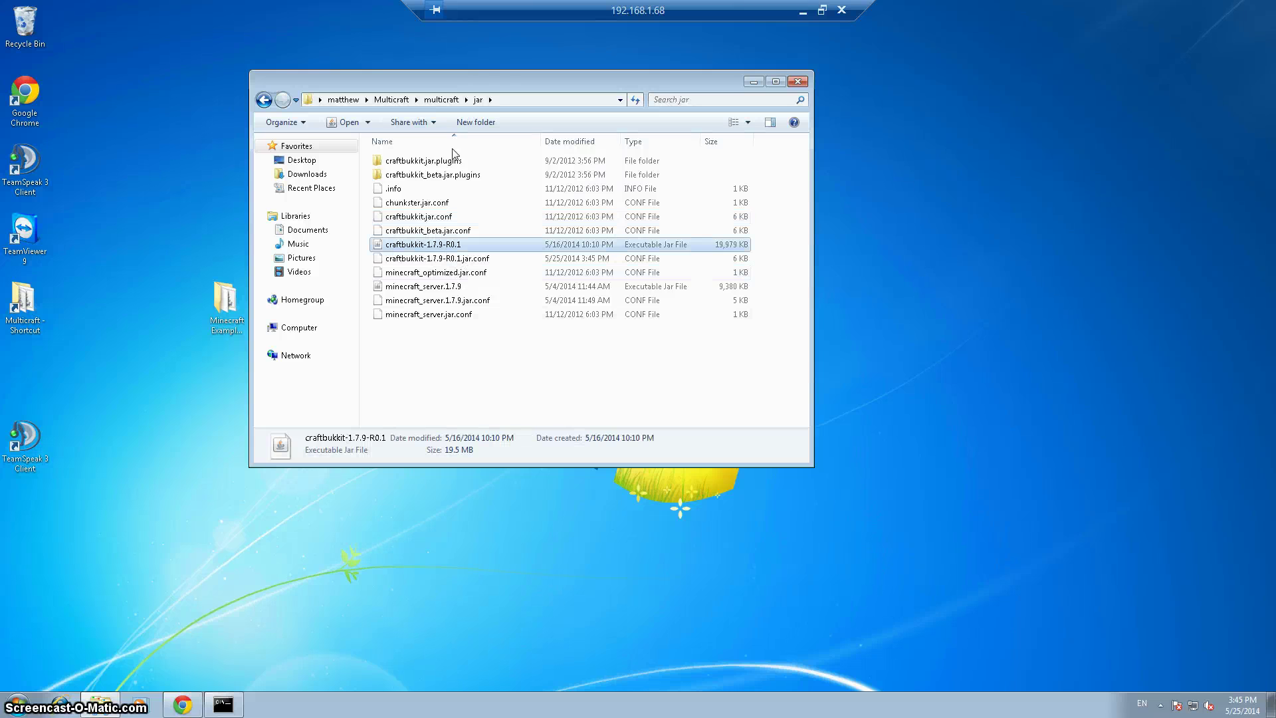
left_click(262, 104)
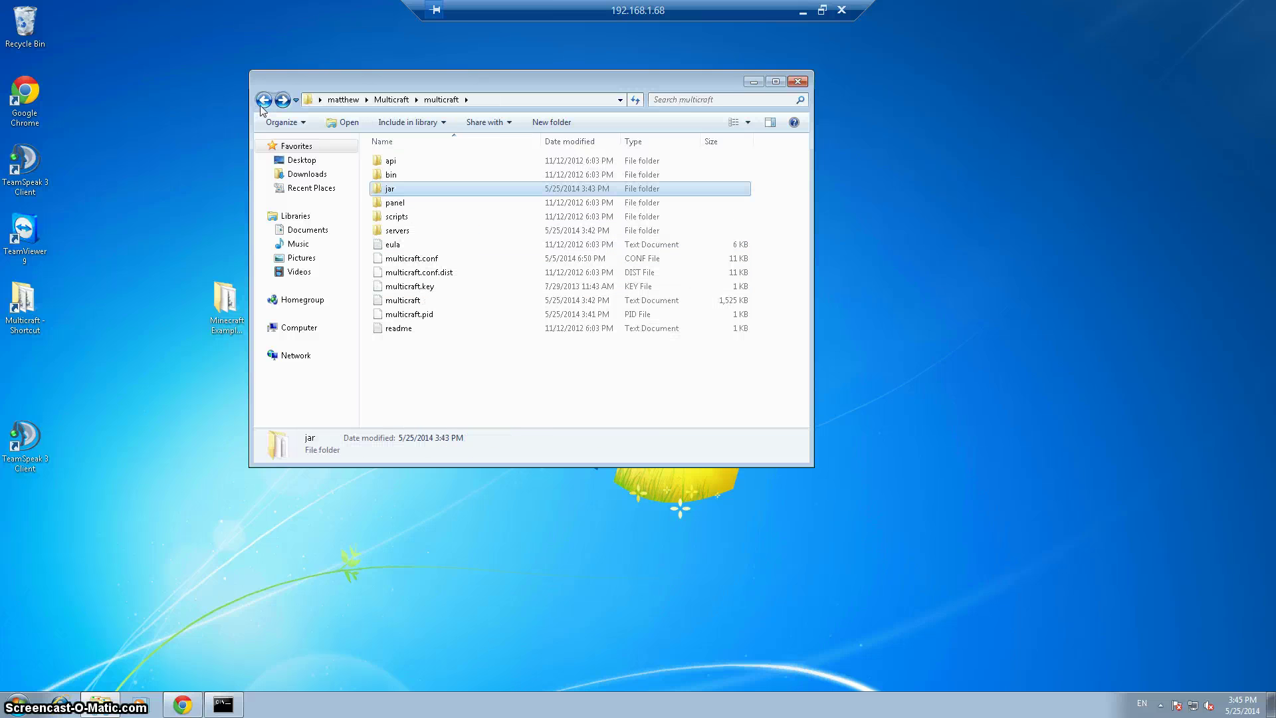
left_click(194, 701)
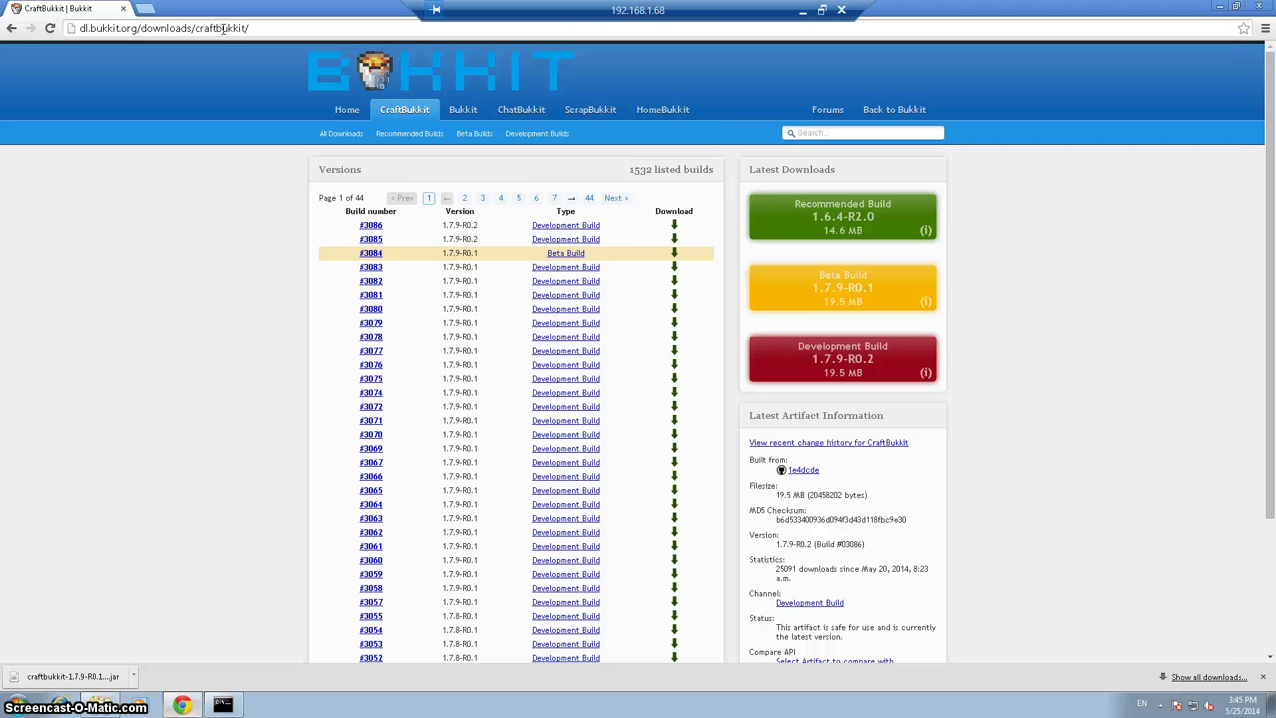
Load the local Multicraft control panel at localhost
left_click(223, 28)
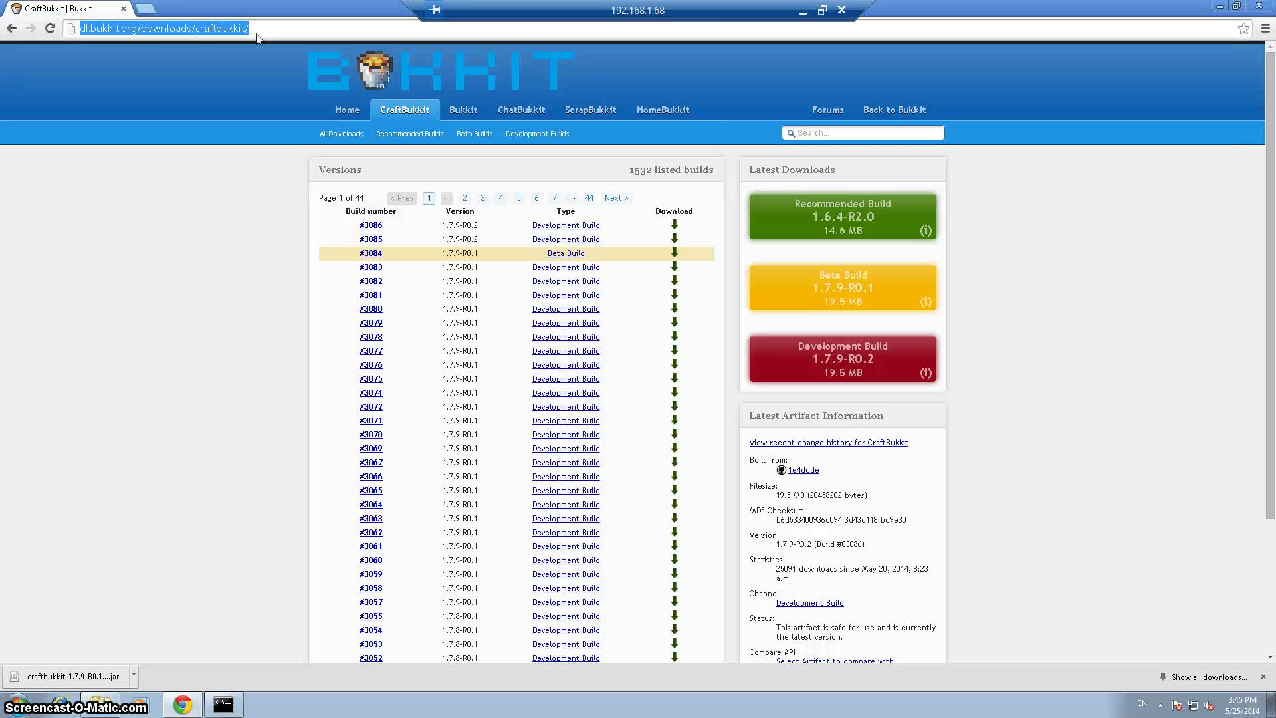
type("localhost:")
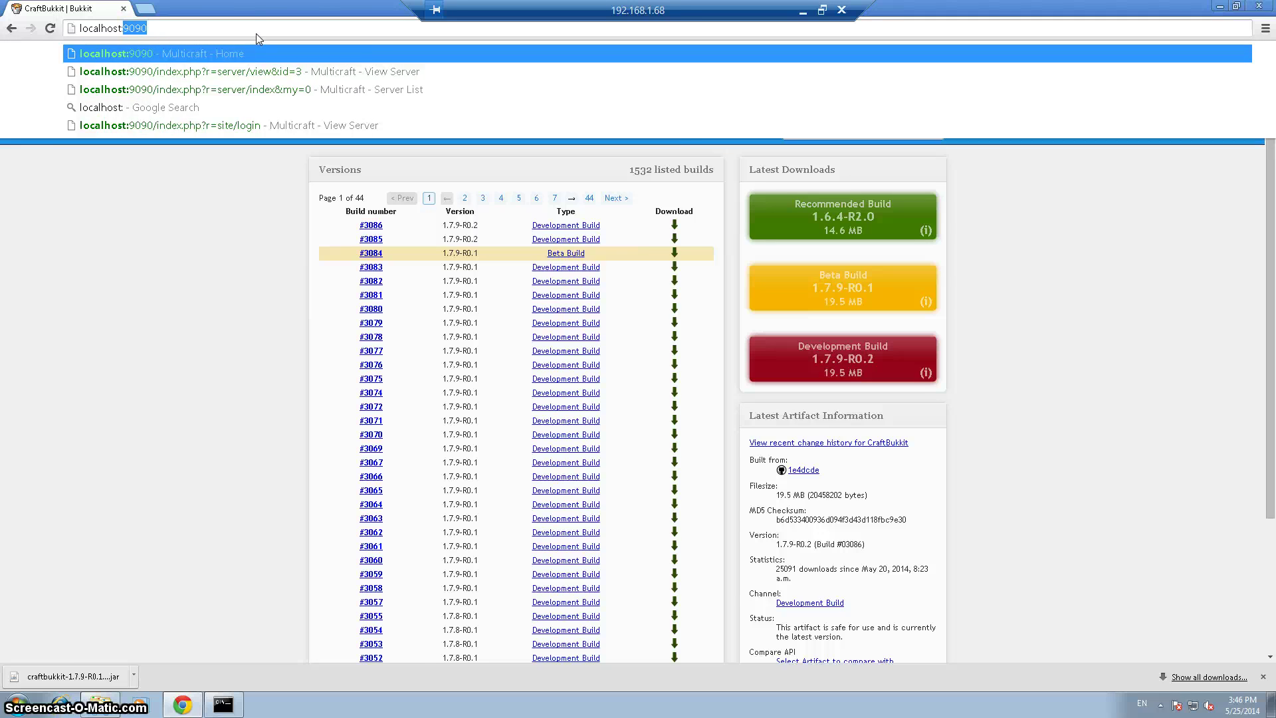
key("Return")
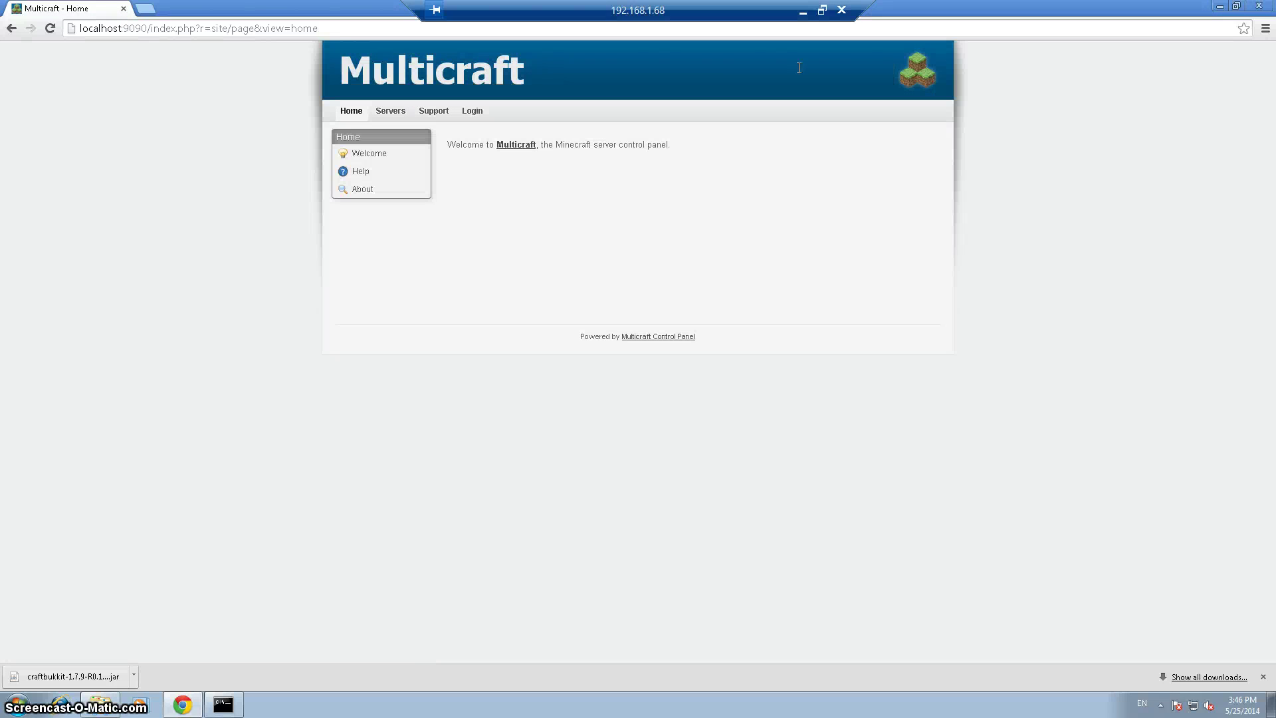
Log in to the panel with the administrator account name and password
left_click(474, 113)
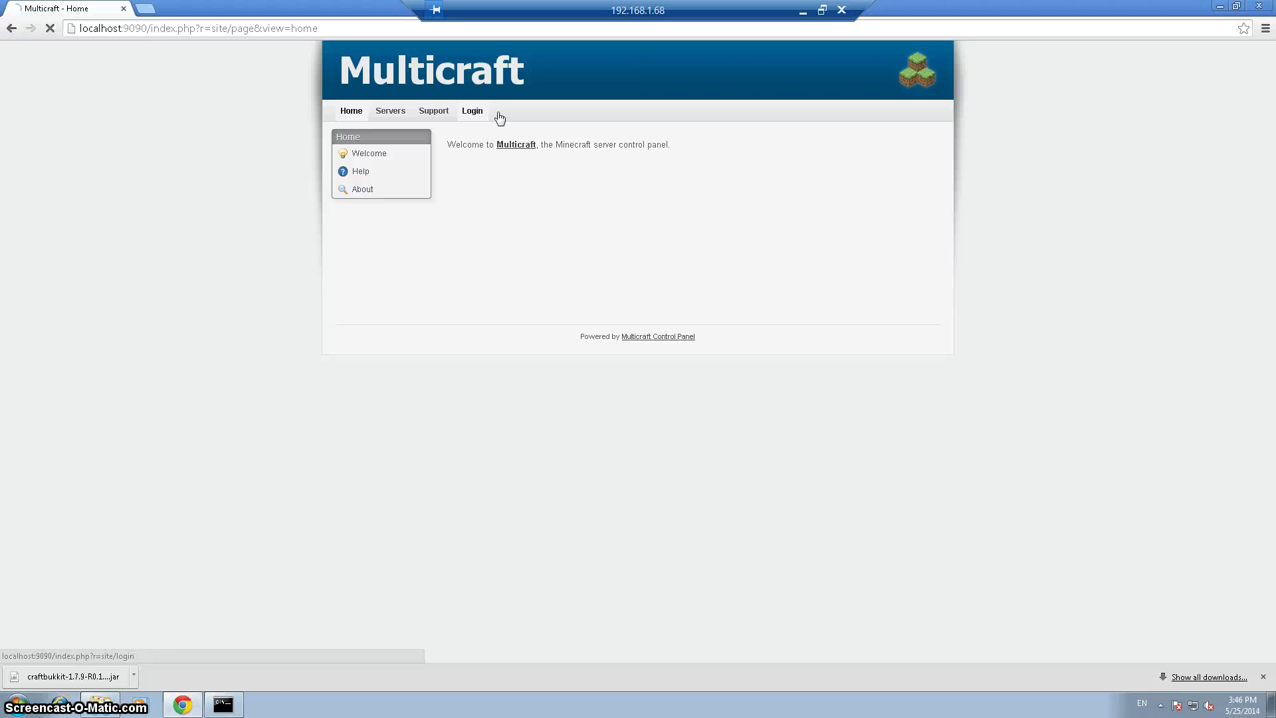
left_click(479, 149)
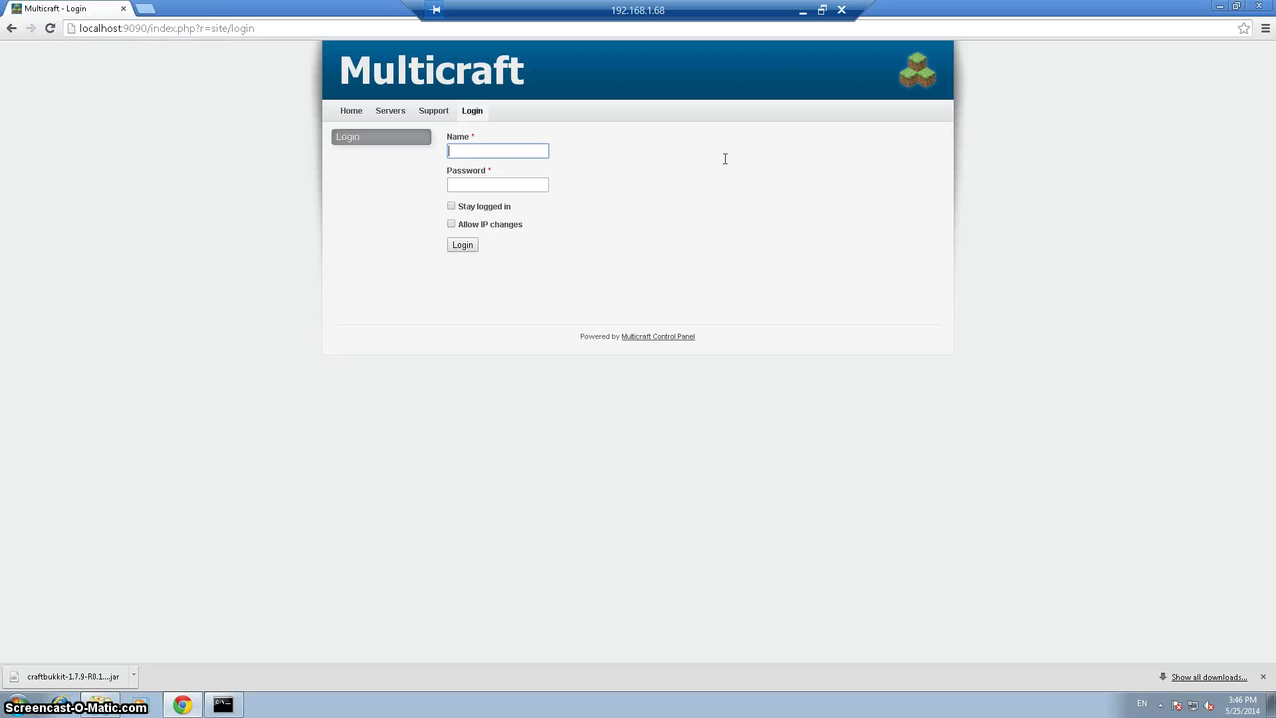
type("admin")
key("Tab")
type("admin")
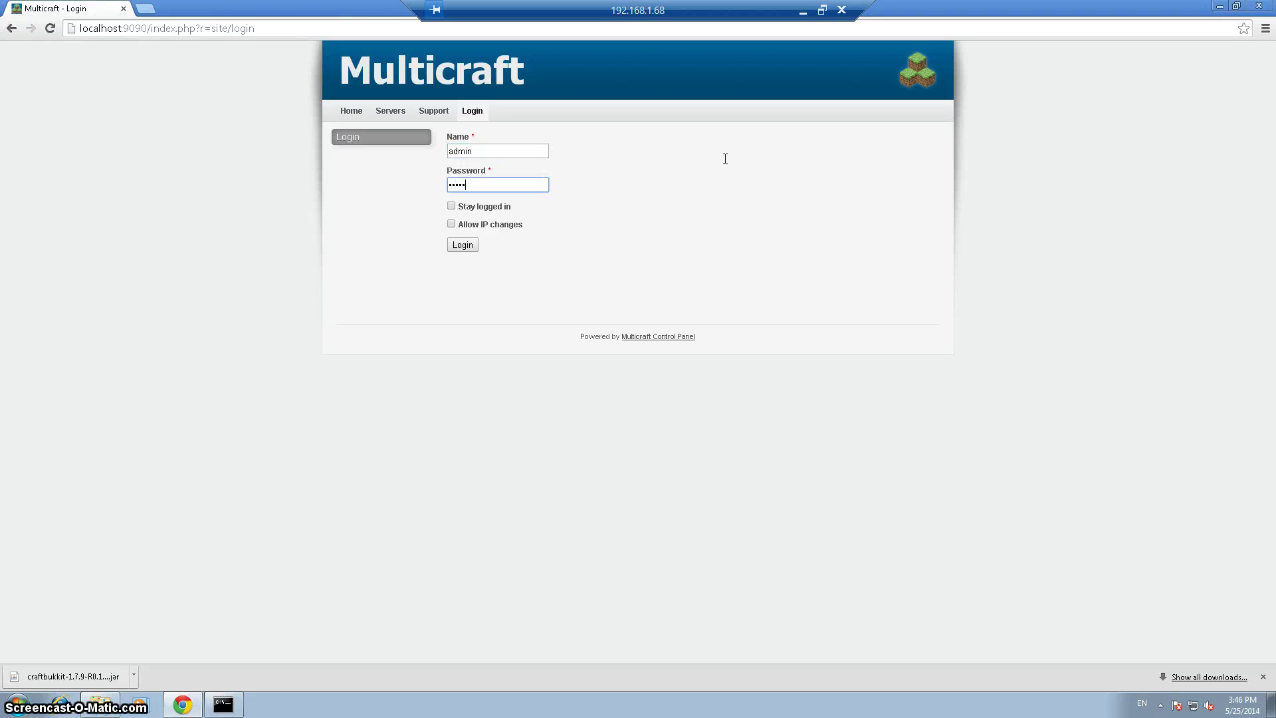
type("1234")
key("Return")
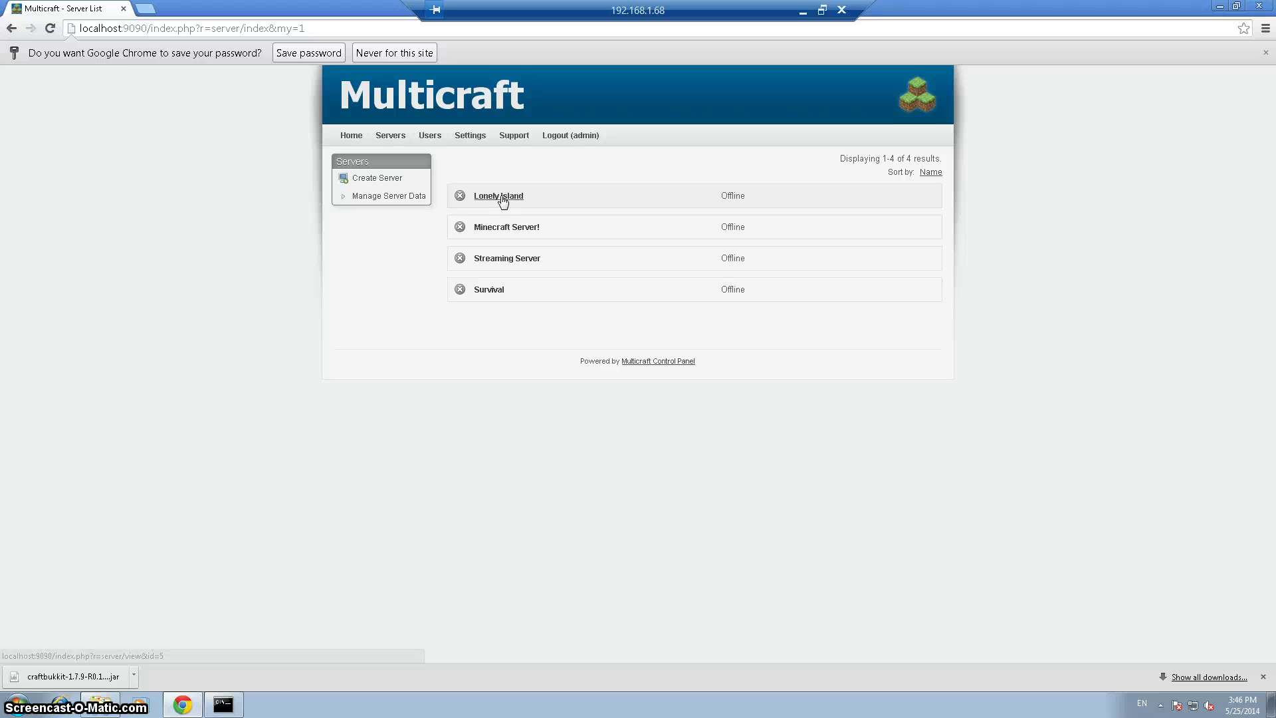
left_click(503, 201)
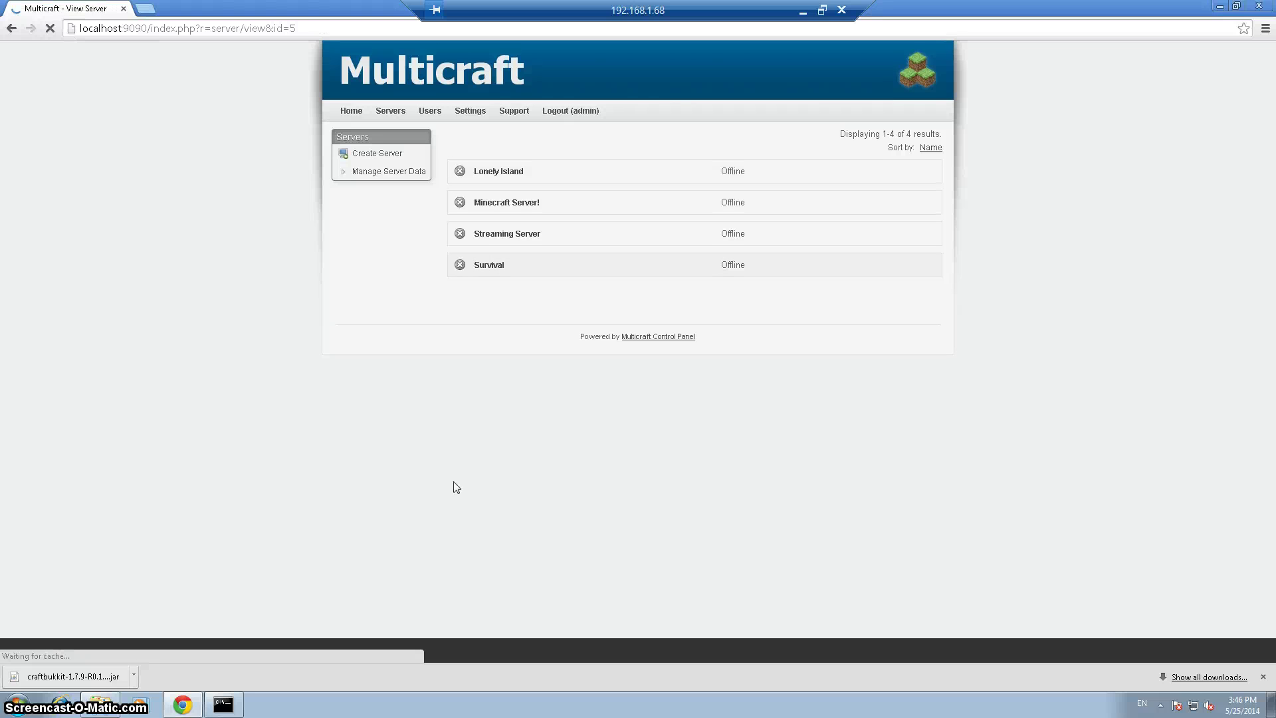
Set Lonely Island to 'Mod: Craftbukkit 1.7.9 R0.1' with craftbukkit-1.7.9-R0.1.jar and save
mouse_move(771, 395)
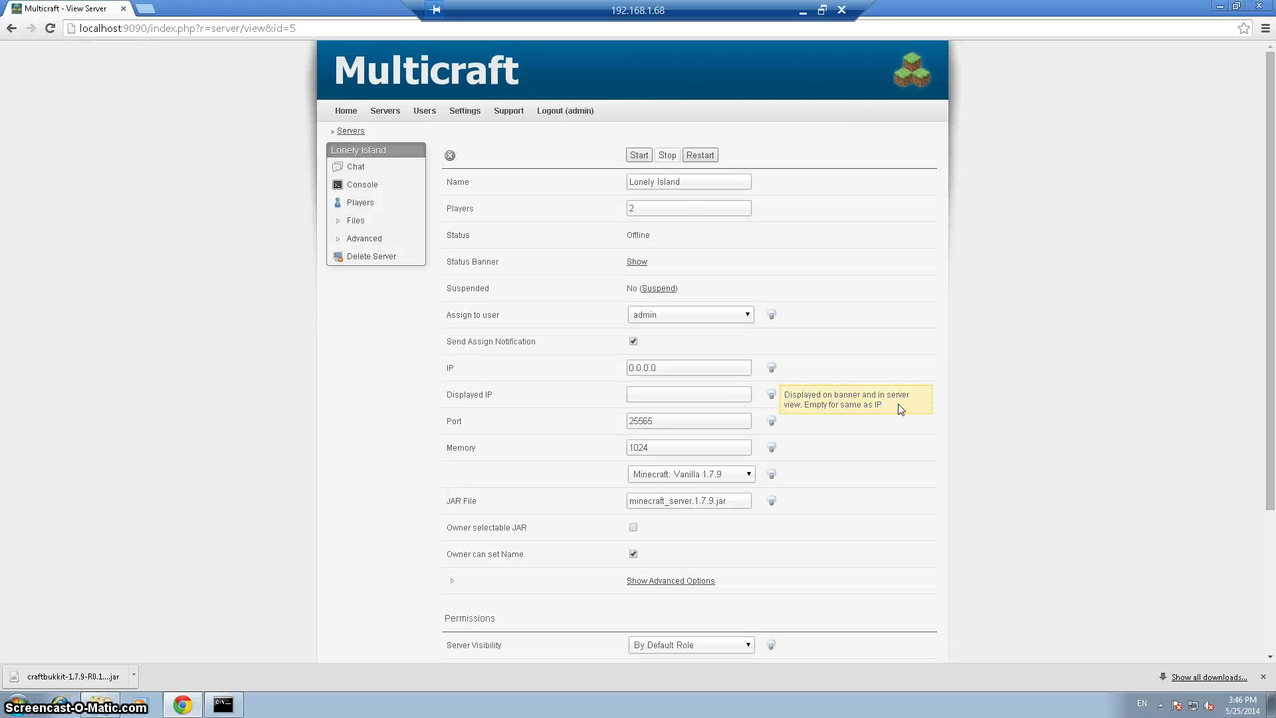
scroll(1167, 442, "down", 1)
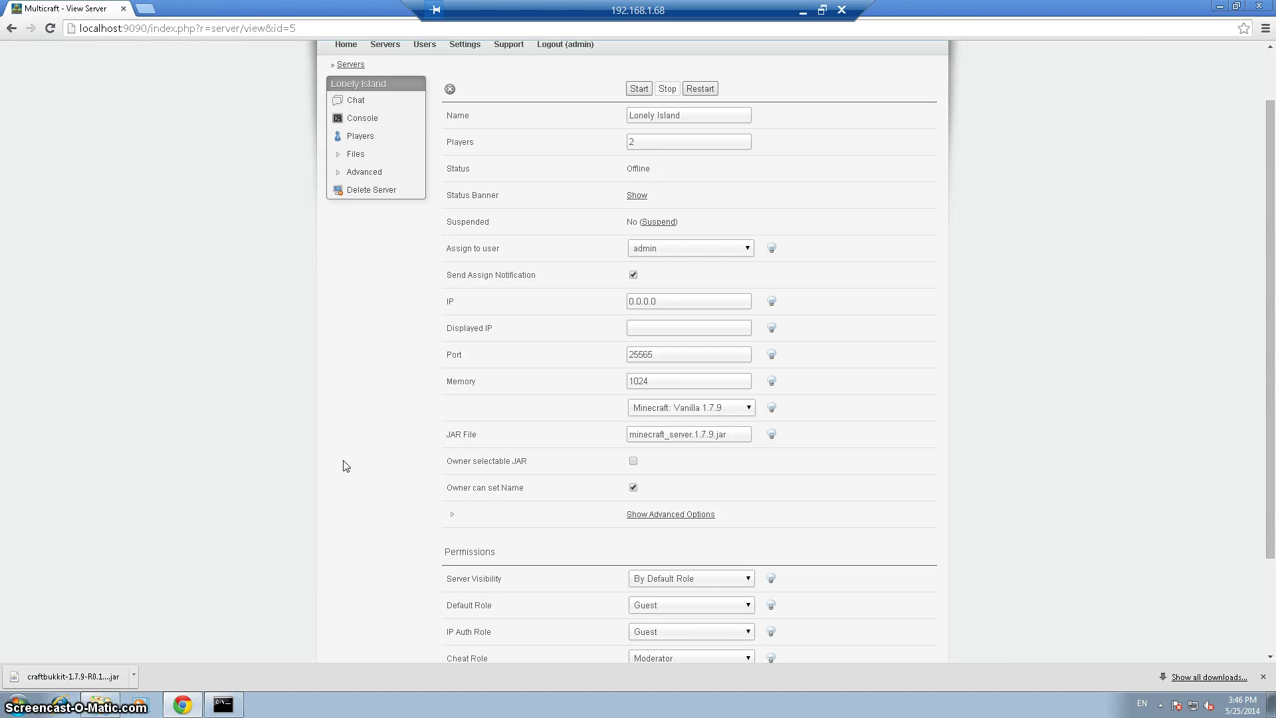
left_click(719, 415)
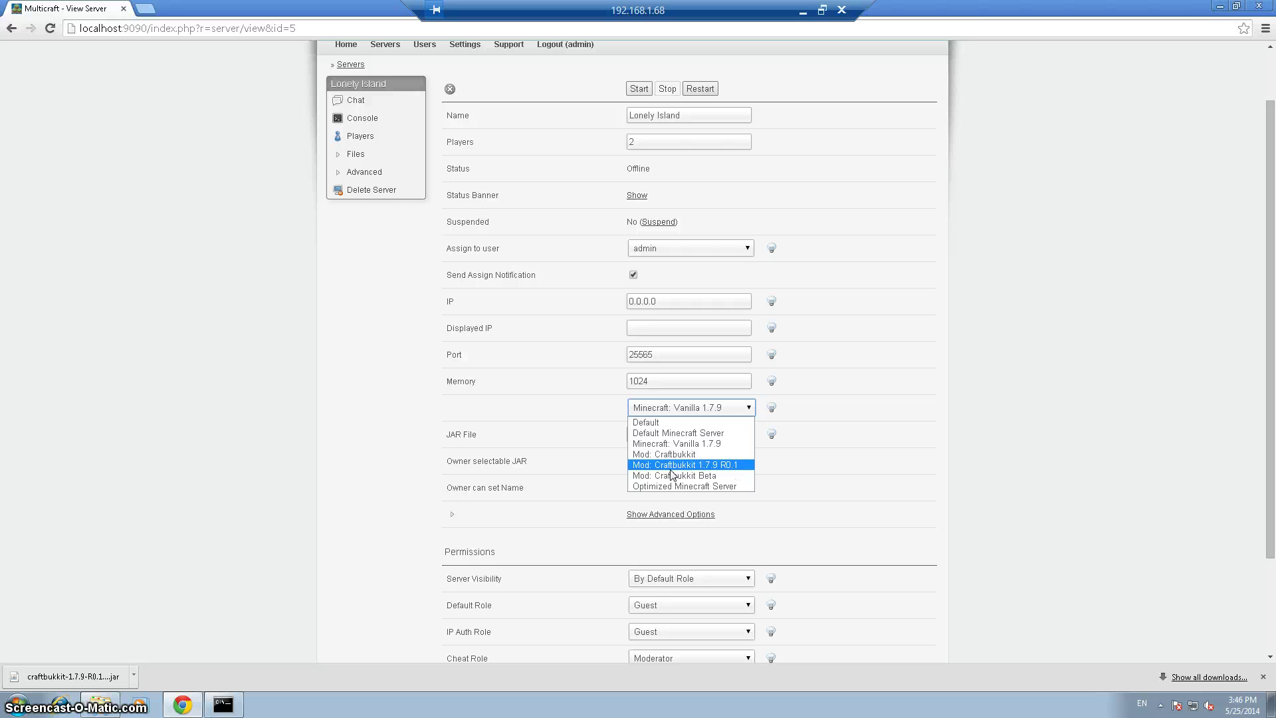
left_click(723, 465)
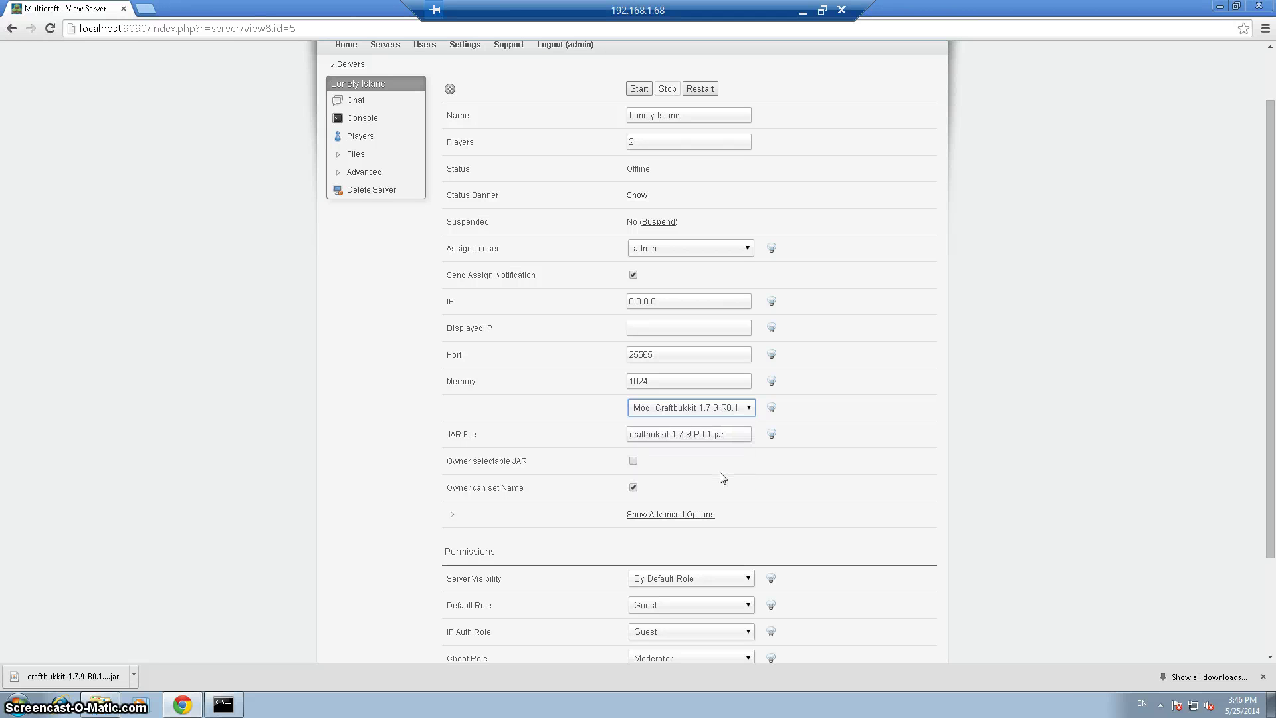
left_click_drag(731, 439, 629, 442)
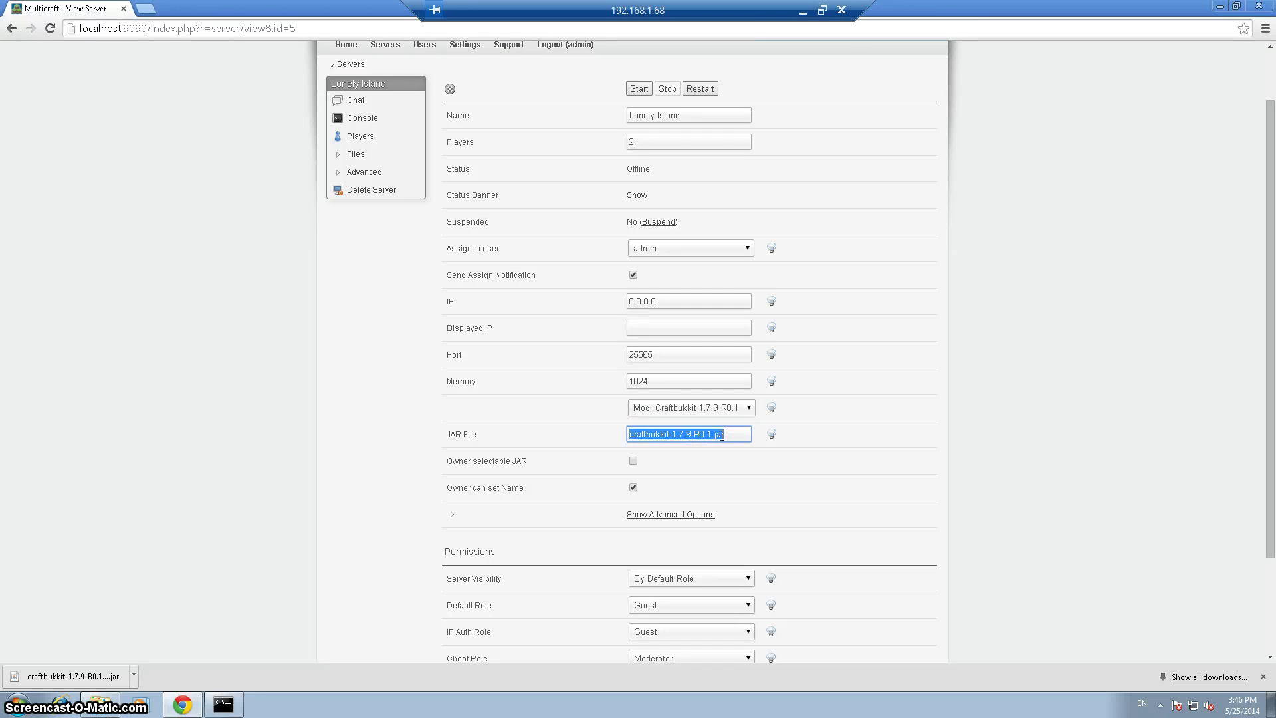
left_click(852, 428)
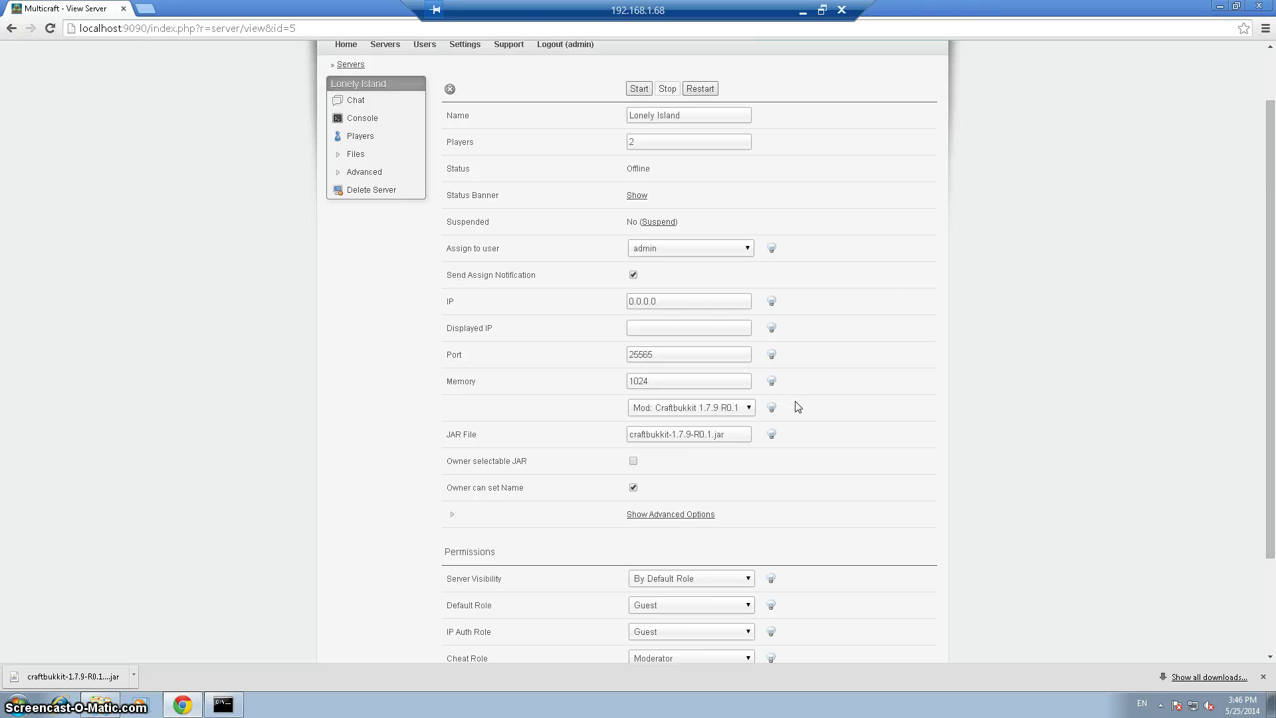
scroll(798, 413, "down", 3)
left_click(698, 559)
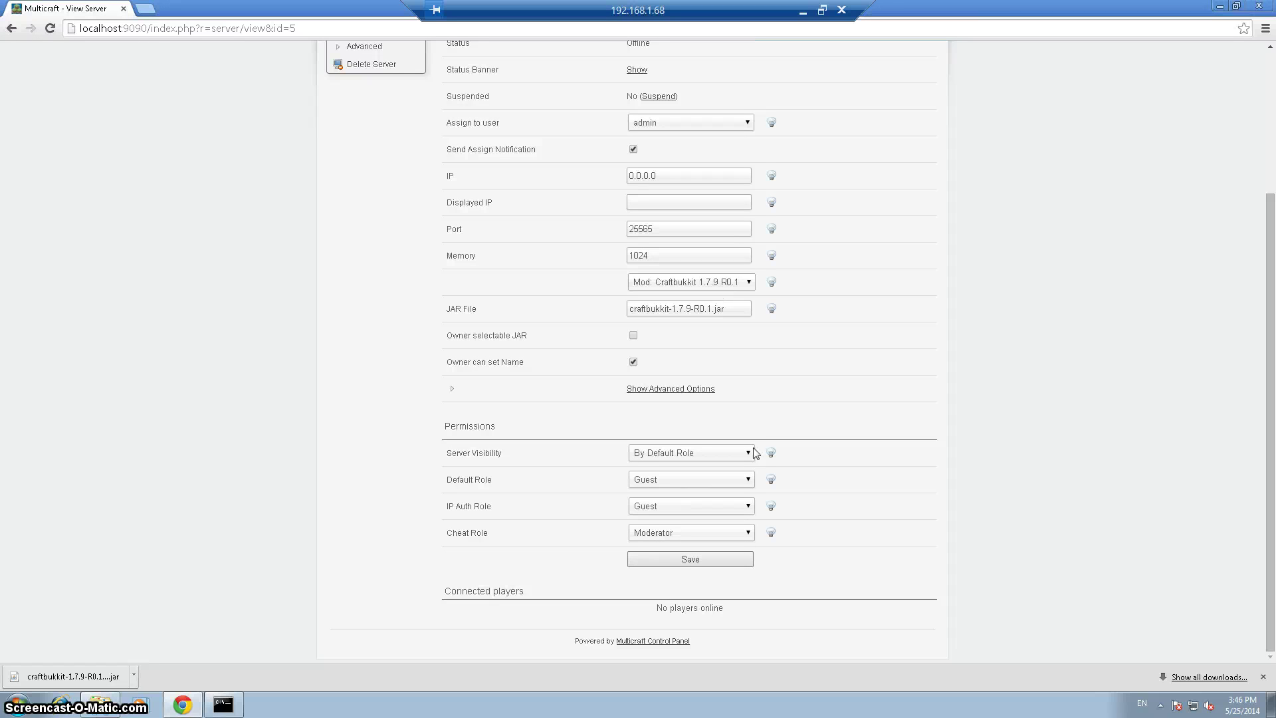
Save the Craftbukkit 1.7.9 R0.1 jar settings and start Lonely Island, checking its console log
left_click(686, 560)
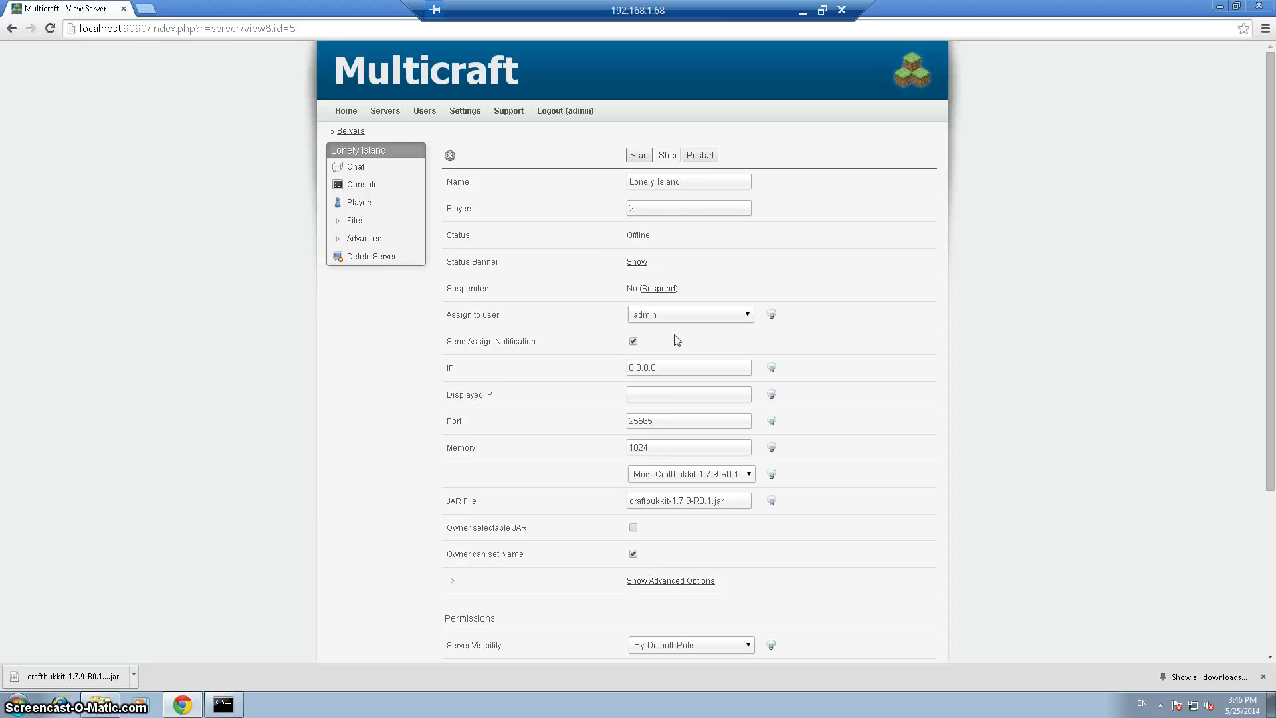
left_click(639, 155)
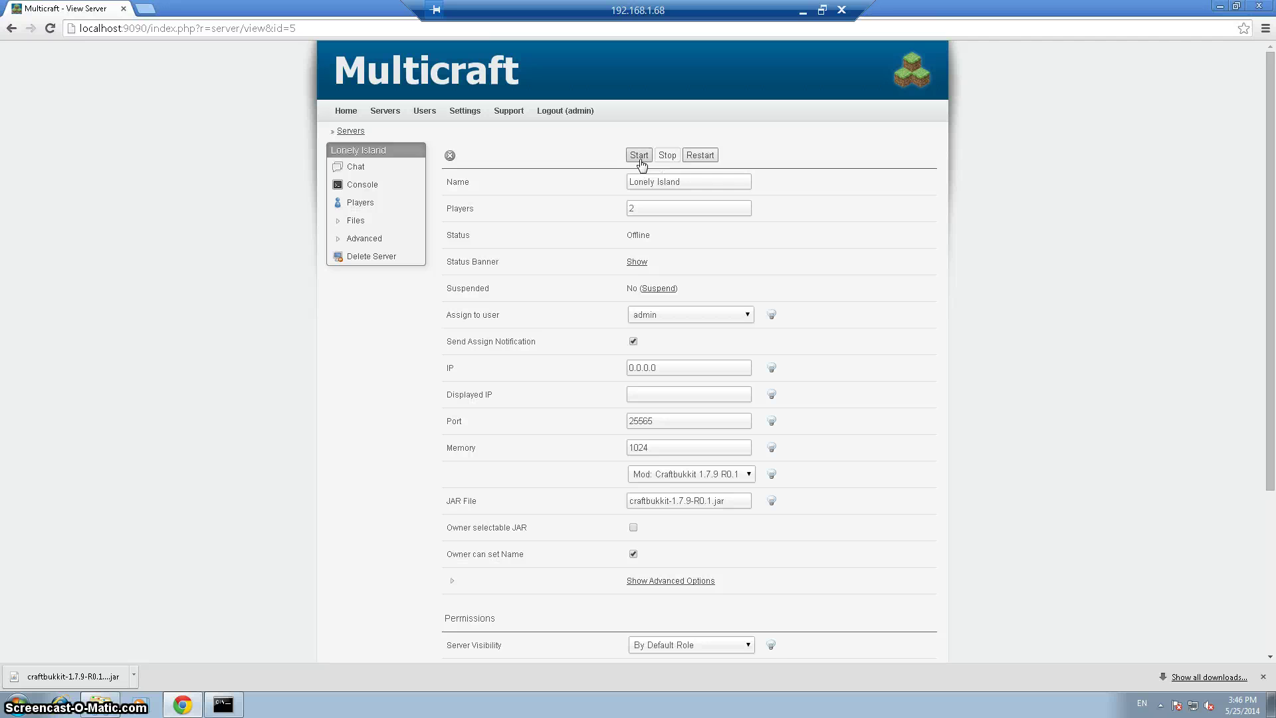
left_click(372, 188)
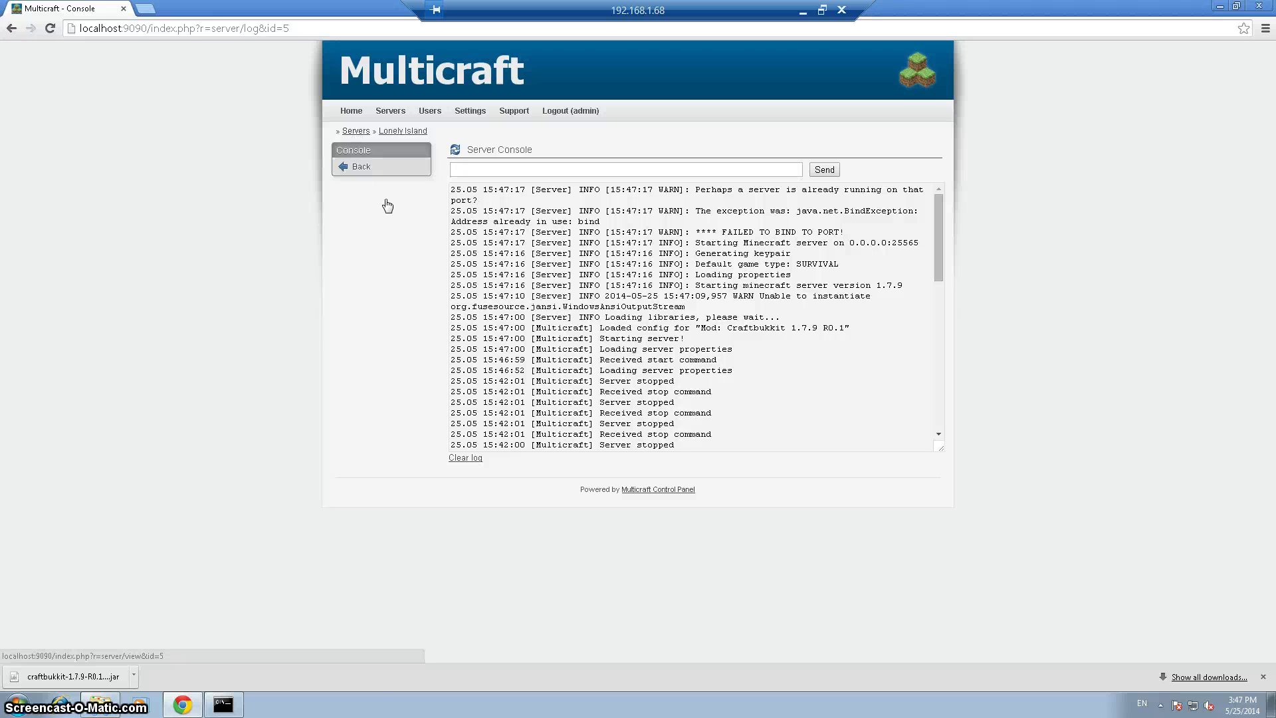
left_click(388, 206)
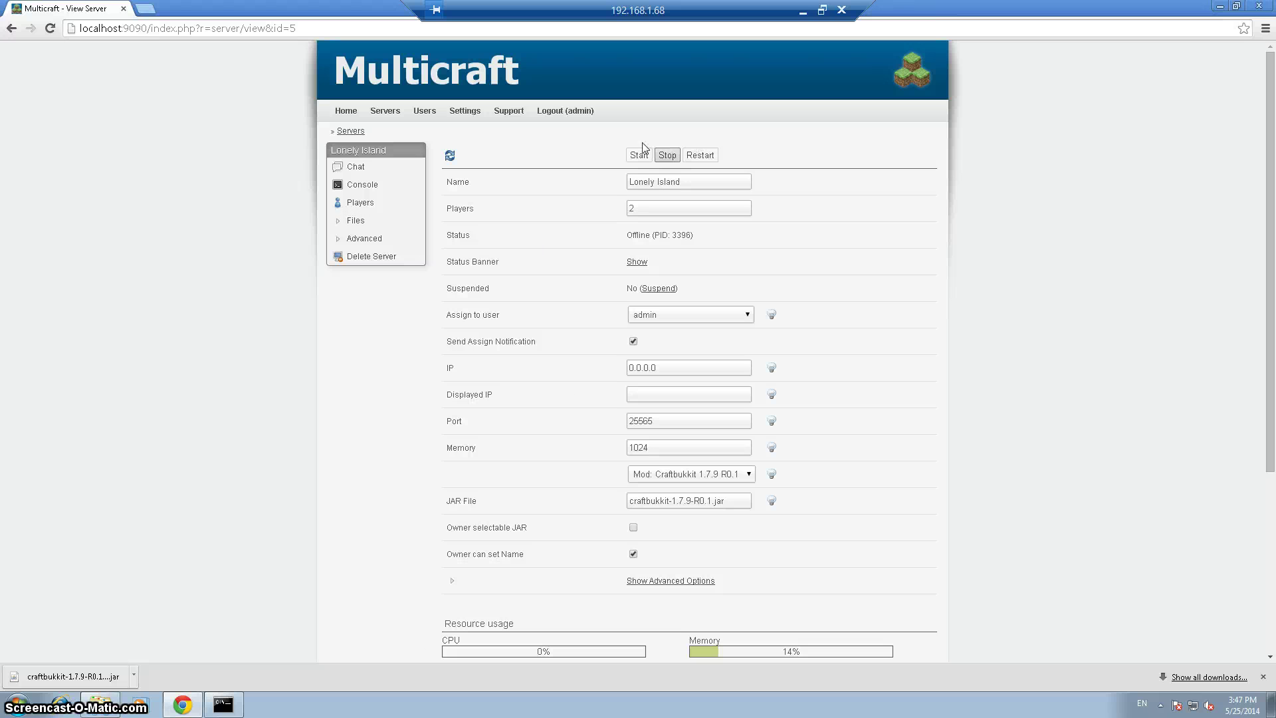
Stop the Lonely Island server and minimize the remote session to show the Windows desktop
left_click(669, 163)
mouse_move(789, 453)
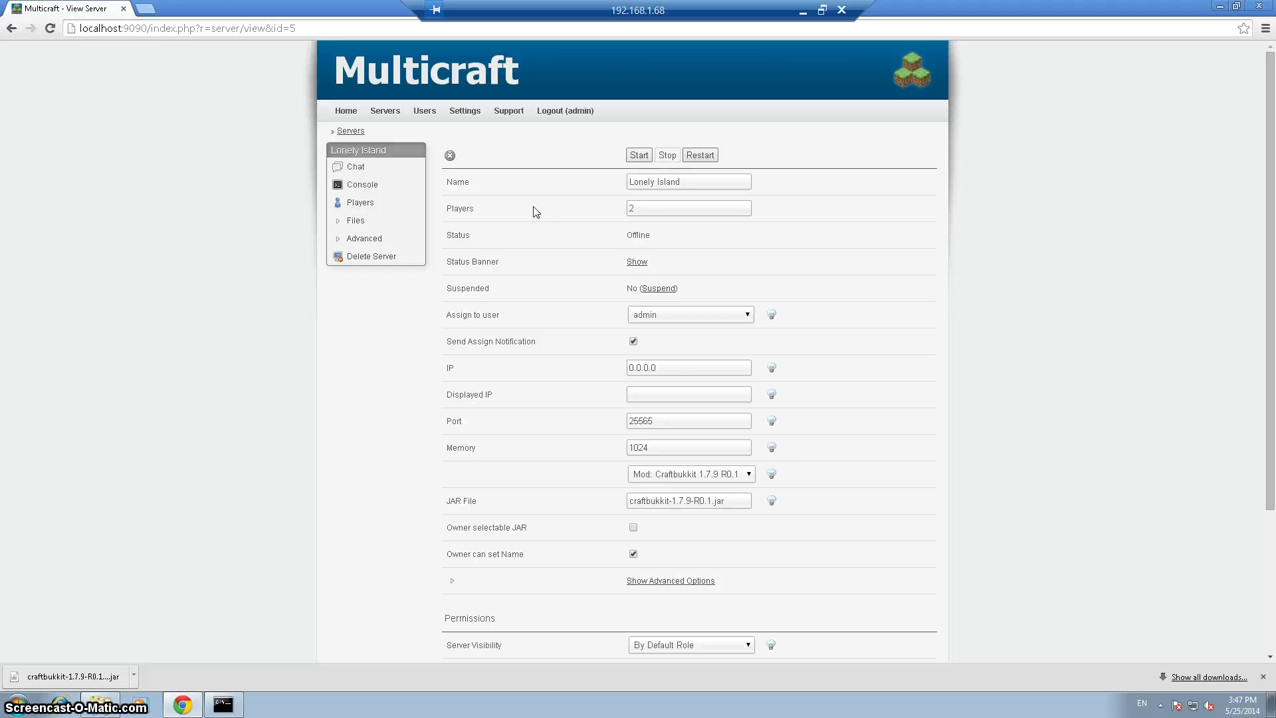
left_click(803, 12)
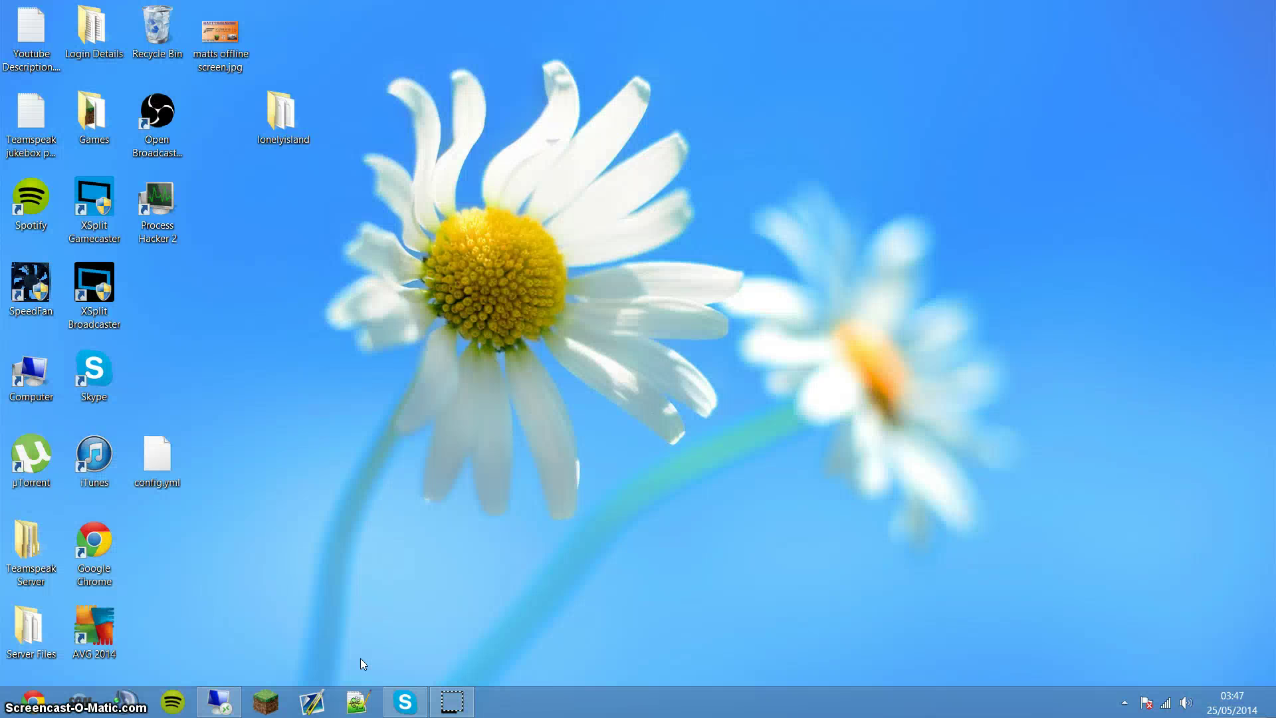